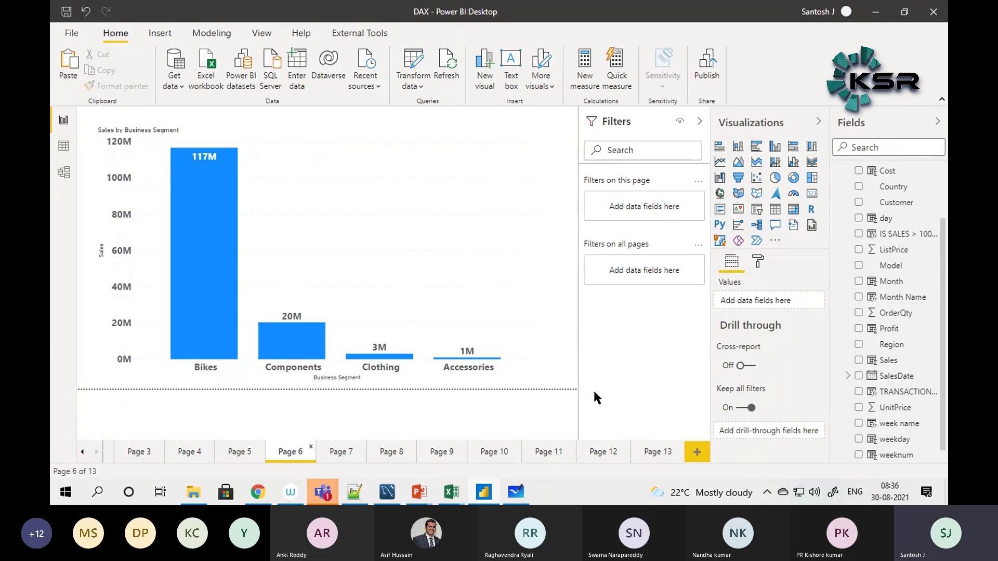
- Switch to Microsoft Whiteboard and start a new blank board
left_click(833, 491)
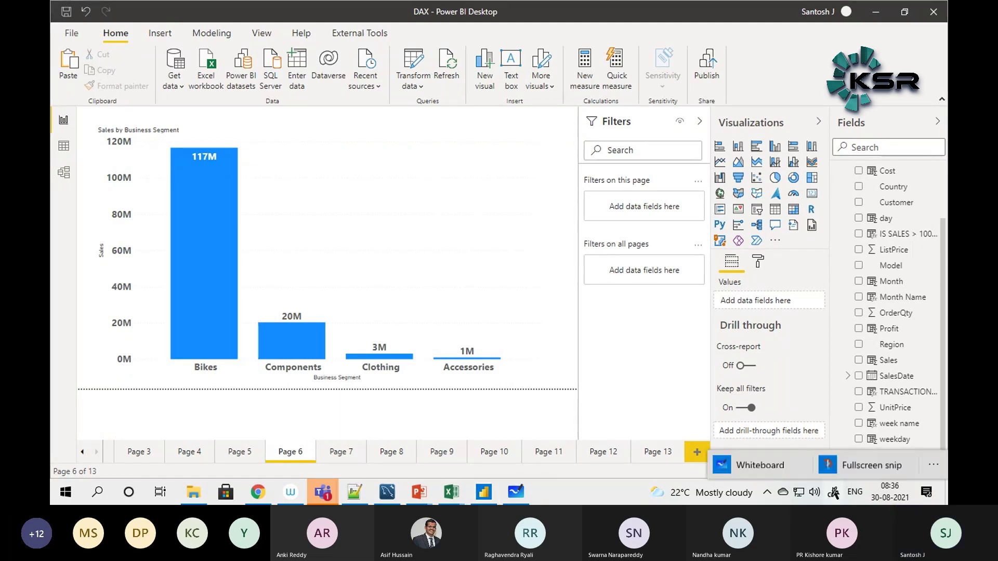
left_click(760, 465)
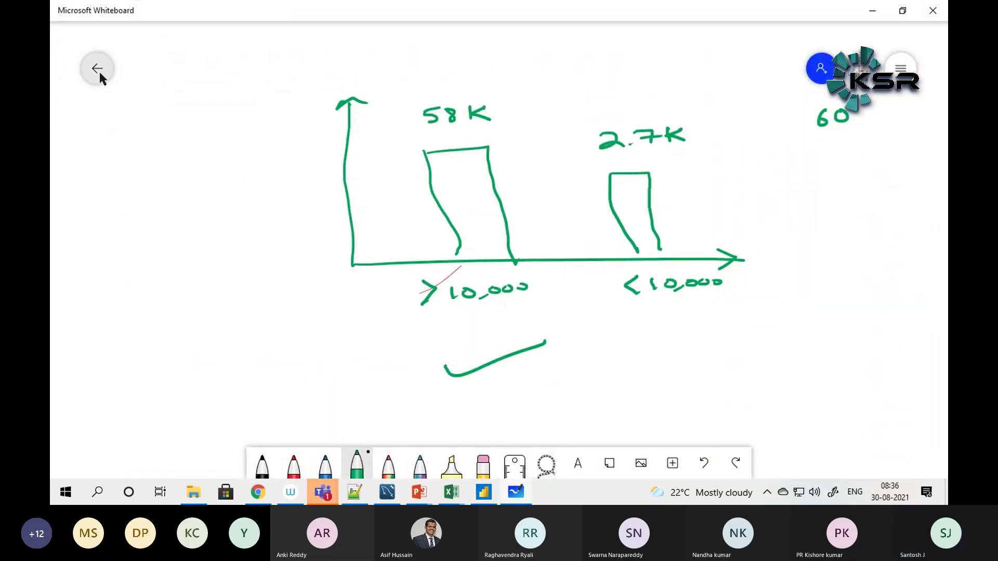
left_click(99, 71)
left_click(203, 148)
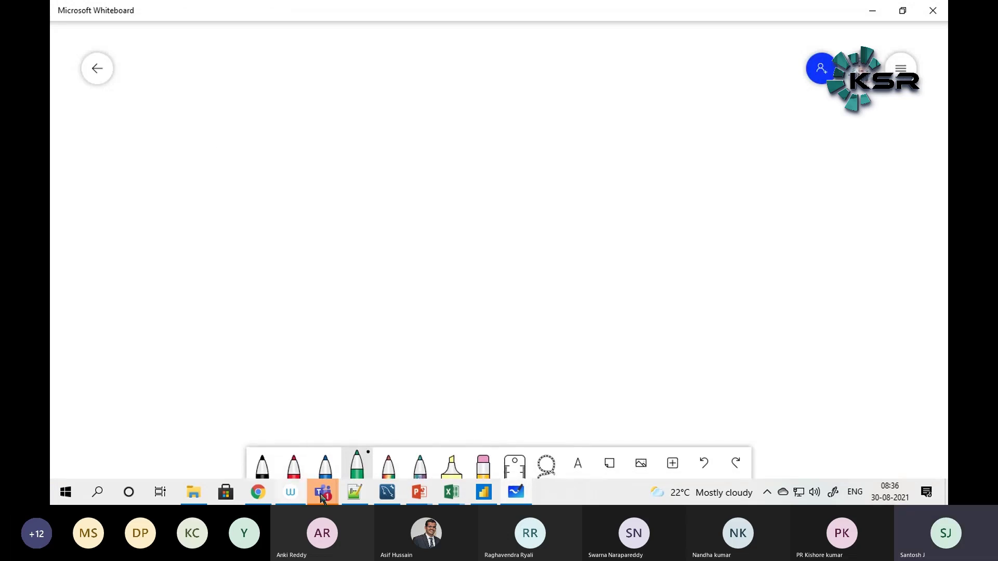
left_click(484, 494)
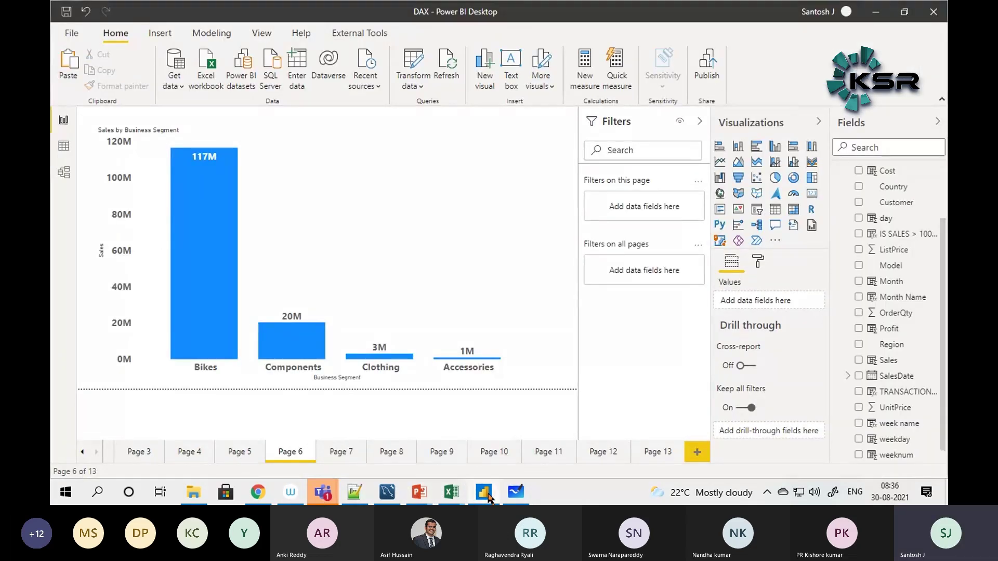
left_click(485, 495)
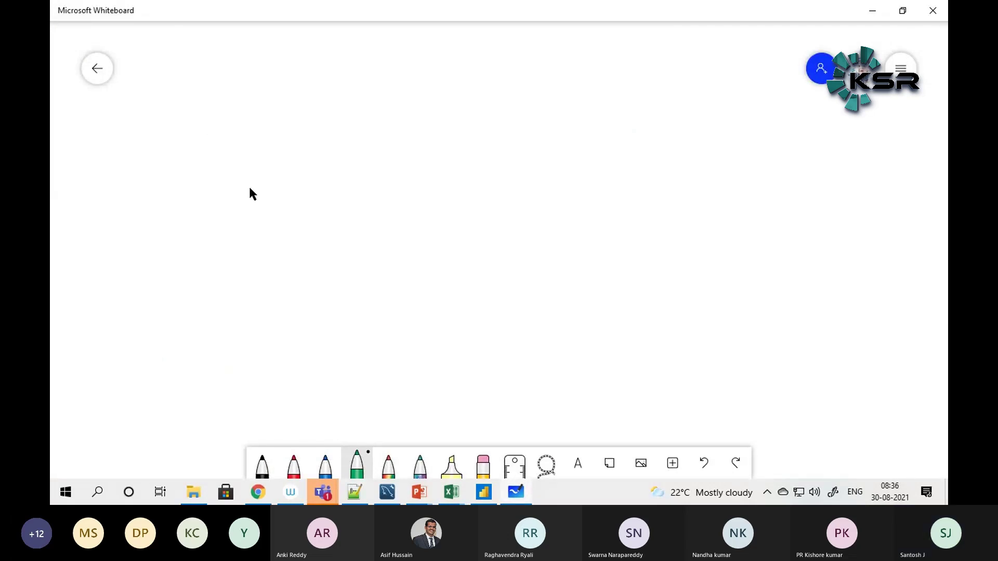
- Start a handwritten numbered list in black with the items "1) PC" and "2) OS"
left_click(256, 456)
left_click_drag(281, 123, 286, 149)
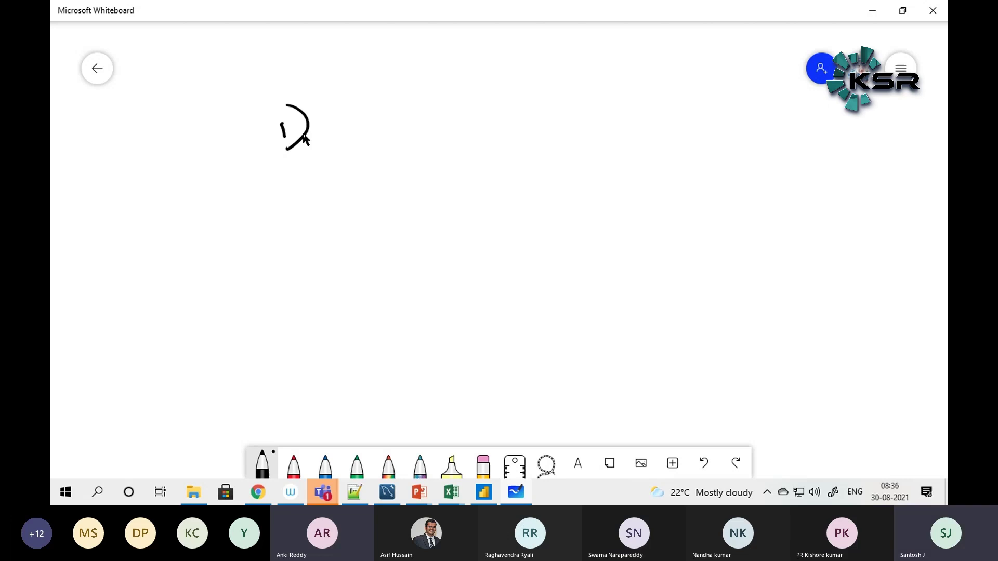
left_click_drag(334, 118, 337, 132)
left_click_drag(375, 121, 370, 135)
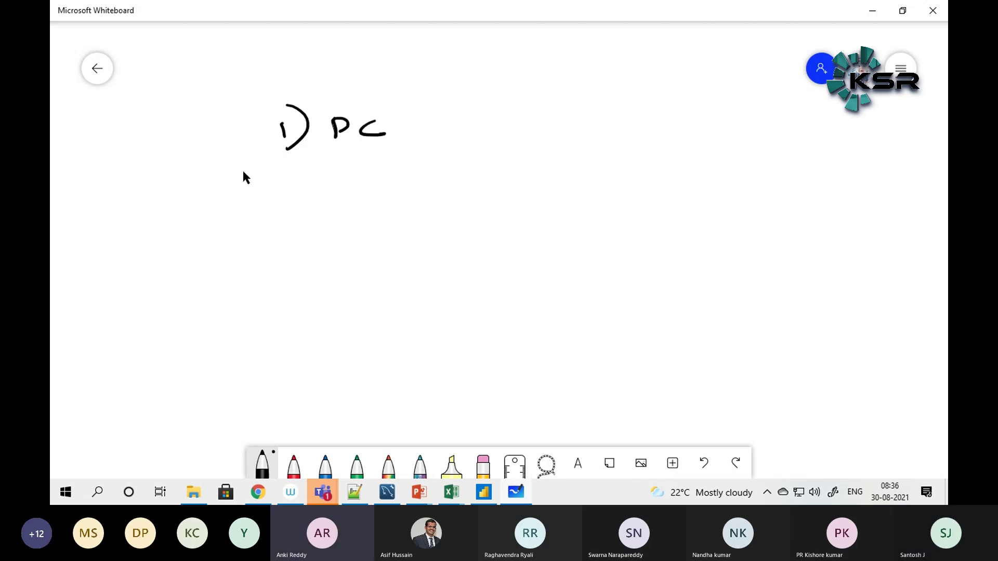
left_click_drag(275, 168, 292, 182)
mouse_move(295, 166)
left_mouse_down()
mouse_move(297, 184)
mouse_move(347, 168)
left_mouse_up()
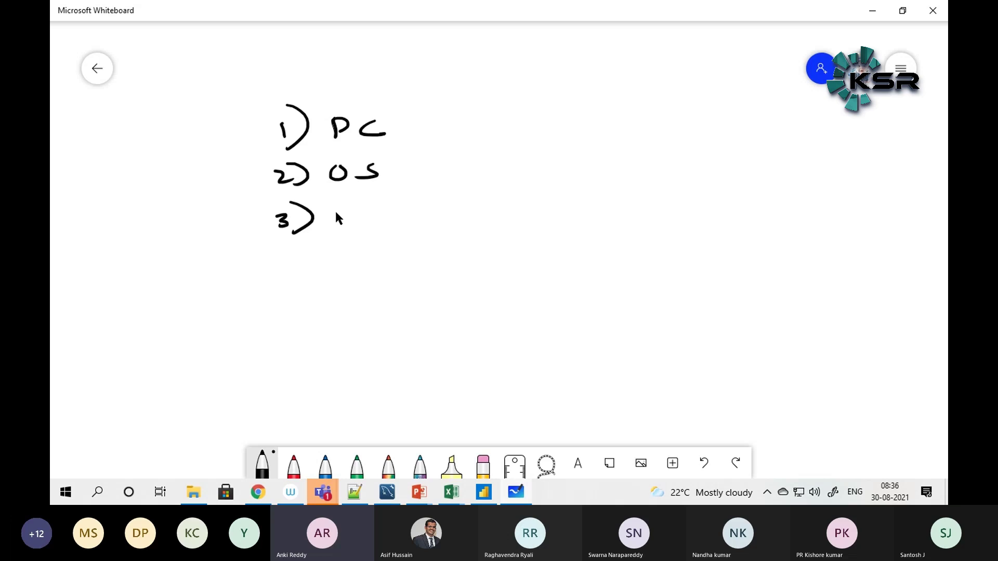
- Handwrite the third and fourth list items in black: "HD" and "SW"
left_click_drag(343, 208, 340, 220)
left_click_drag(338, 215, 360, 213)
mouse_move(357, 206)
left_mouse_down()
mouse_move(354, 219)
mouse_move(368, 220)
left_mouse_up()
left_click_drag(368, 206, 370, 220)
left_click_drag(303, 243, 299, 265)
mouse_move(362, 248)
left_mouse_down()
mouse_move(347, 264)
mouse_move(398, 247)
left_mouse_up()
- Complete the black list with "5) Internet", "6) License" and "7) Installation permission"
mouse_move(300, 305)
left_mouse_down()
mouse_move(286, 317)
mouse_move(312, 324)
left_mouse_up()
mouse_move(347, 294)
left_mouse_down()
mouse_move(401, 307)
mouse_move(451, 294)
mouse_move(413, 310)
left_mouse_up()
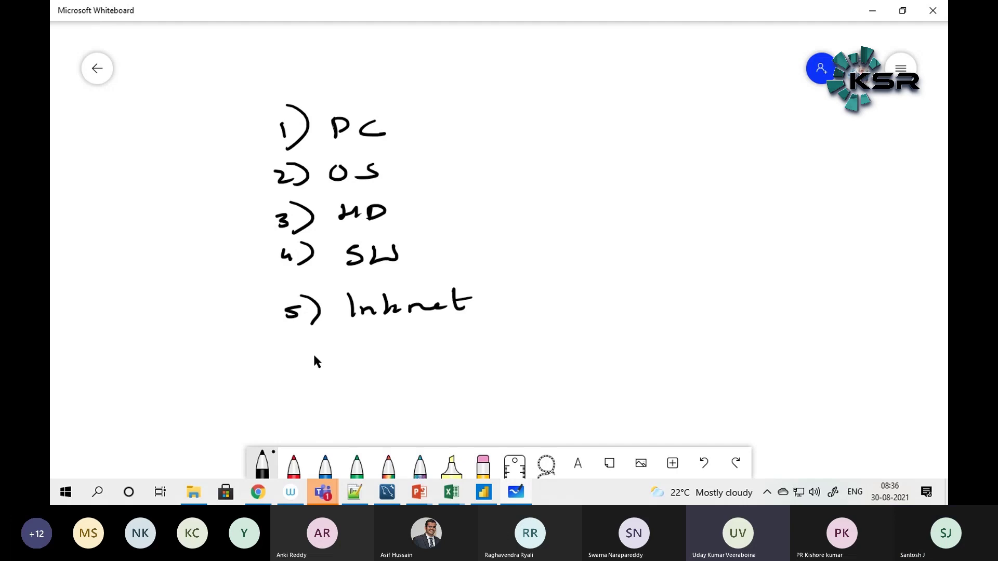
mouse_move(306, 351)
left_mouse_down()
mouse_move(302, 359)
mouse_move(318, 368)
left_mouse_up()
left_click_drag(380, 355, 410, 360)
left_click_drag(289, 395, 296, 397)
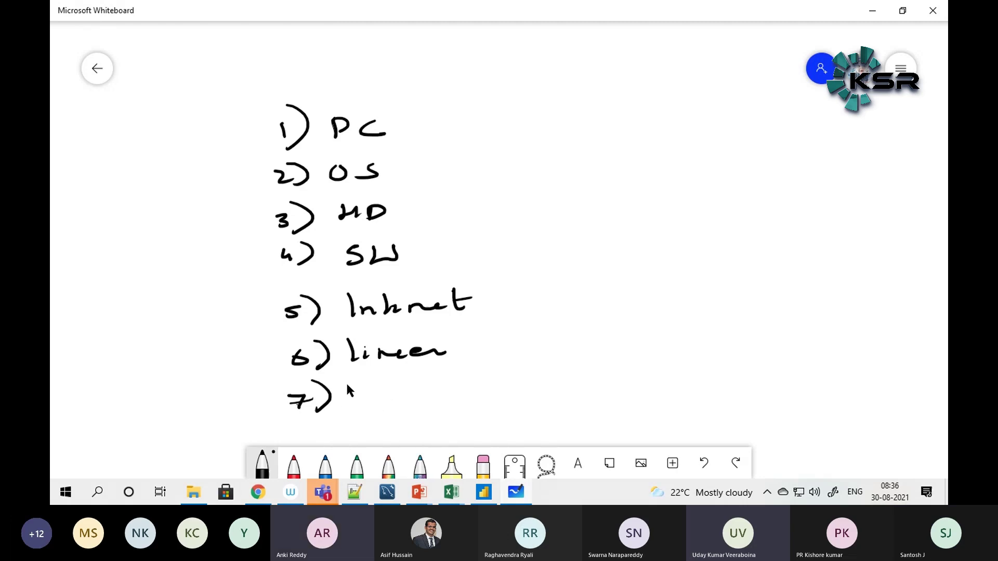
mouse_move(354, 385)
left_mouse_down()
mouse_move(354, 372)
mouse_move(370, 392)
mouse_move(432, 392)
mouse_move(479, 374)
mouse_move(500, 387)
mouse_move(530, 385)
mouse_move(513, 372)
left_mouse_up()
left_click_drag(488, 416, 549, 412)
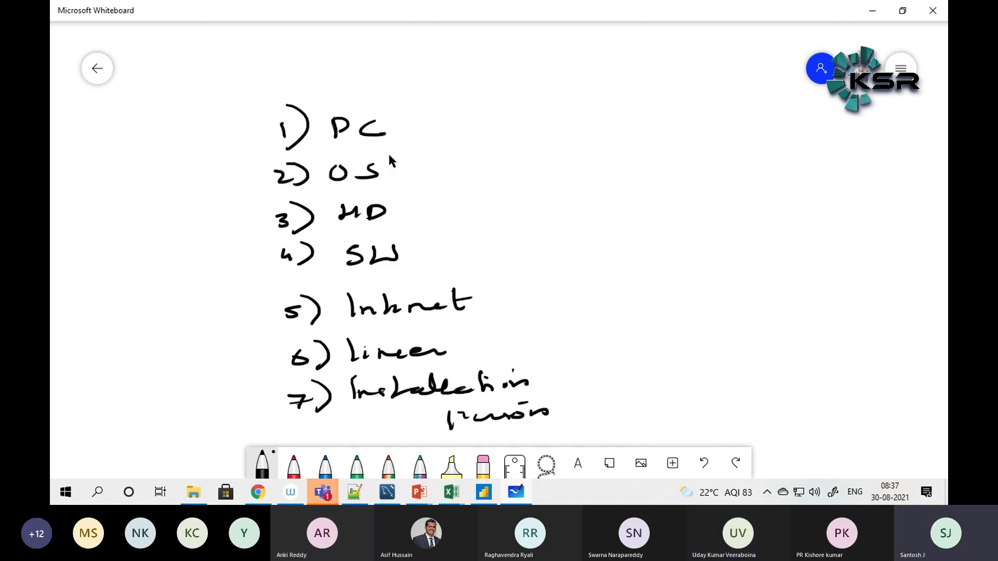
- Tick PC in black and write a circled "Win 7" with "No" beside OS in green
left_click_drag(381, 125, 445, 107)
left_click(357, 464)
mouse_move(407, 157)
left_mouse_down()
mouse_move(488, 160)
mouse_move(450, 131)
left_mouse_up()
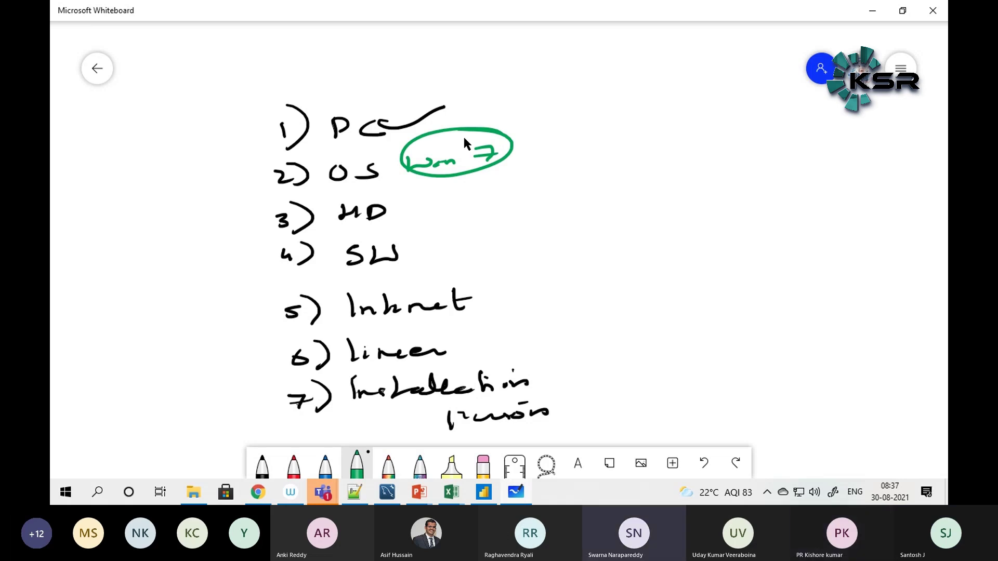
left_click_drag(484, 186, 505, 176)
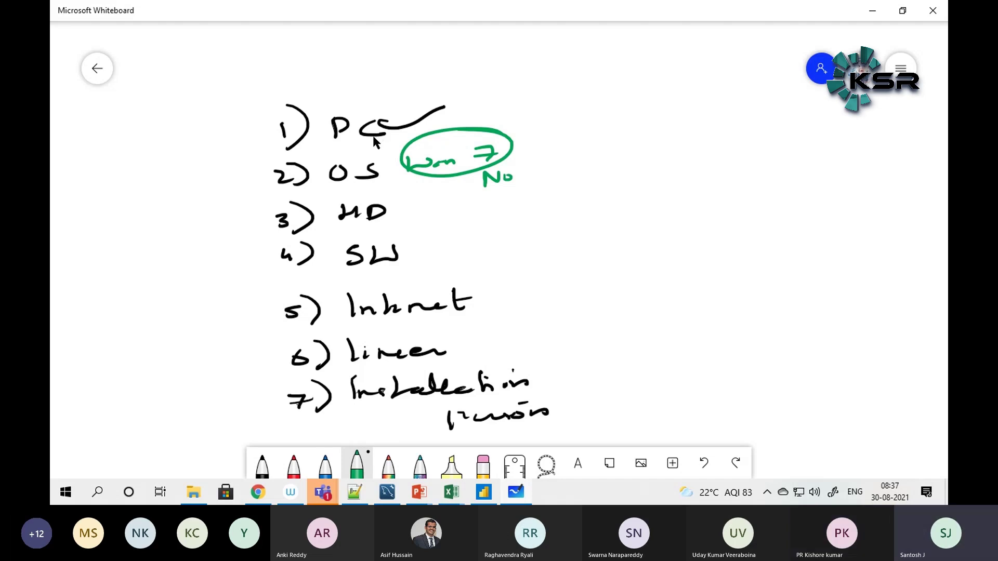
- Write "1 GB" beside HD in green and circle it
left_click_drag(424, 211, 423, 228)
mouse_move(452, 211)
left_mouse_down()
mouse_move(443, 226)
mouse_move(483, 225)
left_mouse_up()
mouse_move(486, 197)
left_mouse_down()
mouse_move(428, 191)
mouse_move(423, 207)
left_mouse_up()
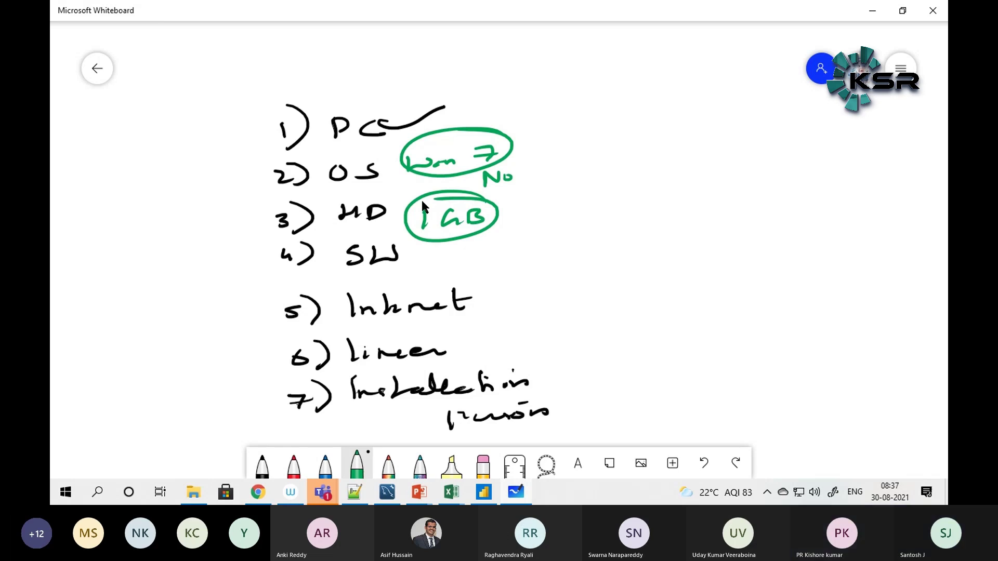
- Write "500 MB" and an underlined "900 MB" left of the list, with a circled "1 GB" above it, in green
mouse_move(120, 175)
left_mouse_down()
mouse_move(103, 195)
mouse_move(166, 177)
left_mouse_up()
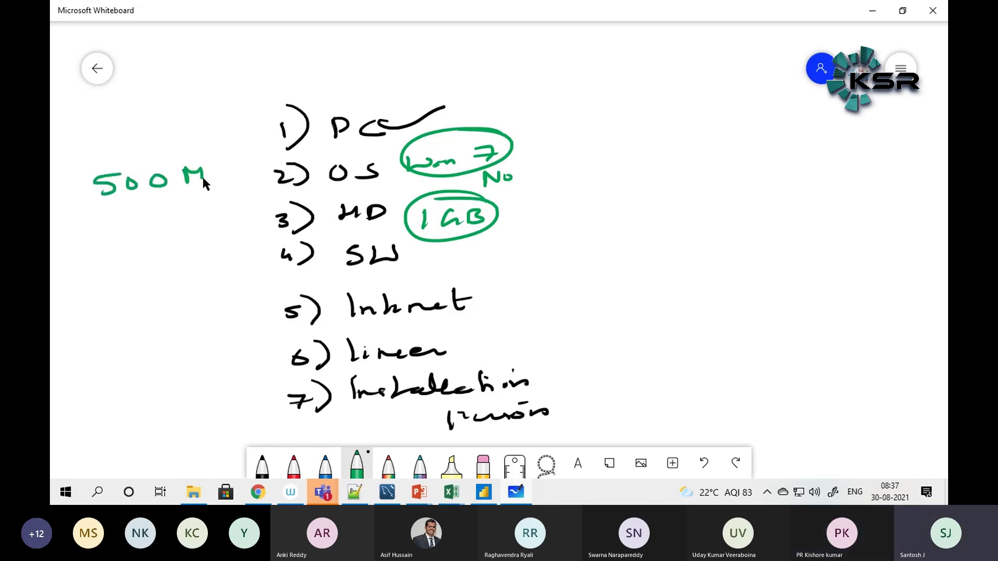
left_click_drag(221, 162, 213, 180)
mouse_move(328, 48)
left_mouse_down()
mouse_move(319, 66)
mouse_move(357, 42)
left_mouse_up()
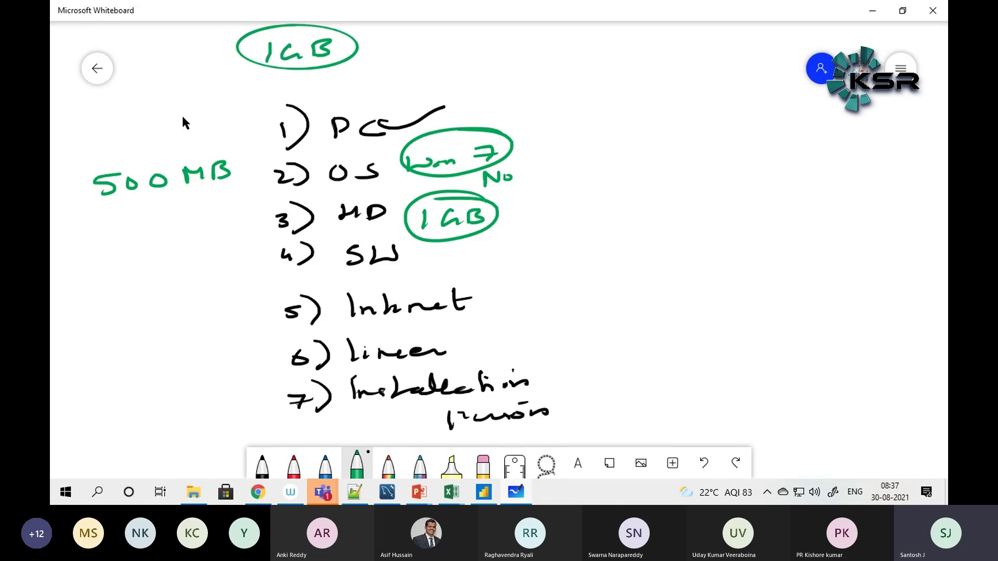
mouse_move(129, 231)
left_mouse_down()
mouse_move(129, 246)
mouse_move(160, 232)
left_mouse_up()
left_click_drag(234, 216, 245, 213)
left_click_drag(223, 247, 149, 256)
left_click_drag(207, 229, 221, 224)
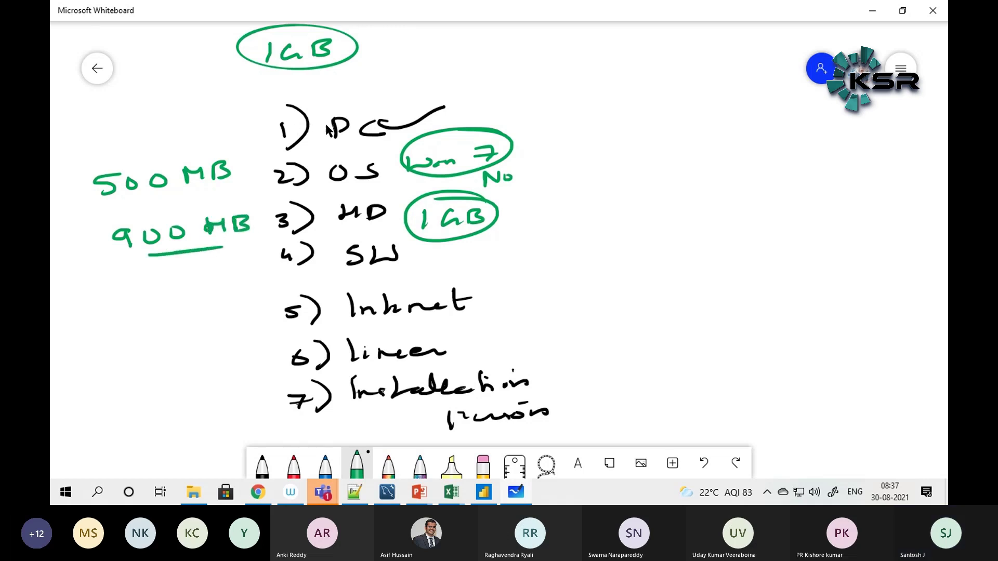
- Circle PC in green, then draw a curly brace around the whole list with eight placeholder lines to its right
left_click_drag(342, 105, 314, 123)
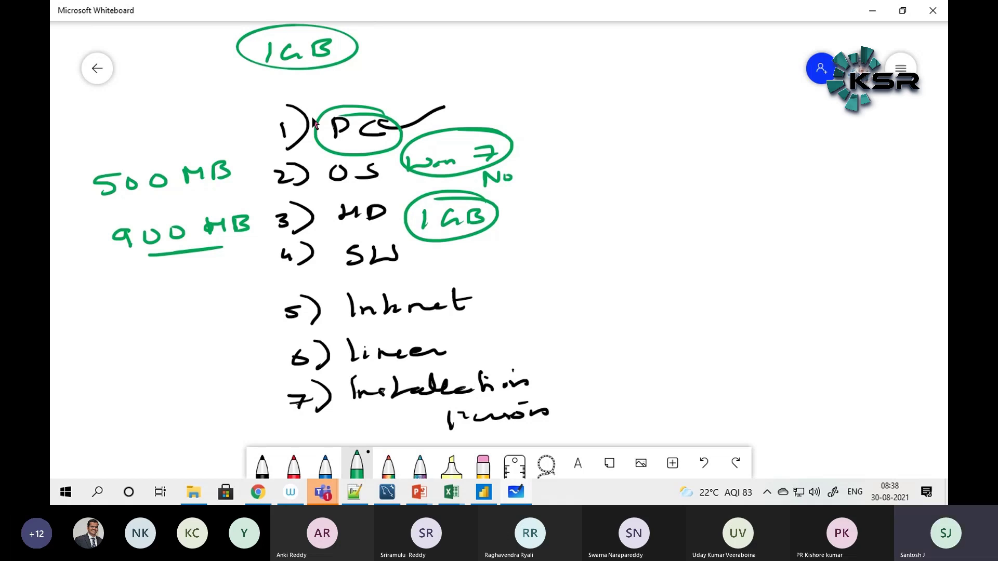
mouse_move(611, 90)
left_mouse_down()
mouse_move(575, 211)
mouse_move(595, 299)
mouse_move(570, 379)
left_mouse_up()
left_click_drag(659, 125, 766, 117)
left_click_drag(680, 155, 774, 150)
left_click_drag(673, 188, 777, 183)
left_click_drag(661, 233, 758, 227)
left_click_drag(662, 271, 762, 268)
left_click_drag(679, 304, 782, 309)
mouse_move(682, 352)
left_mouse_down()
mouse_move(689, 367)
mouse_move(788, 360)
left_mouse_up()
left_click_drag(706, 401, 863, 405)
- Cross out the OS item in green and again in red
left_click_drag(322, 154, 394, 192)
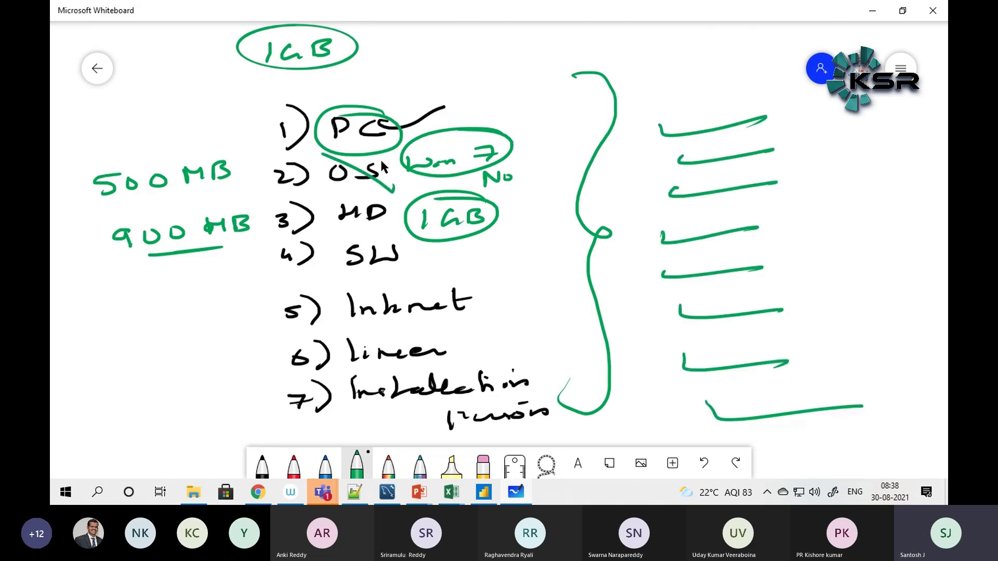
left_click_drag(385, 156, 310, 200)
left_click(293, 463)
left_click_drag(322, 154, 393, 197)
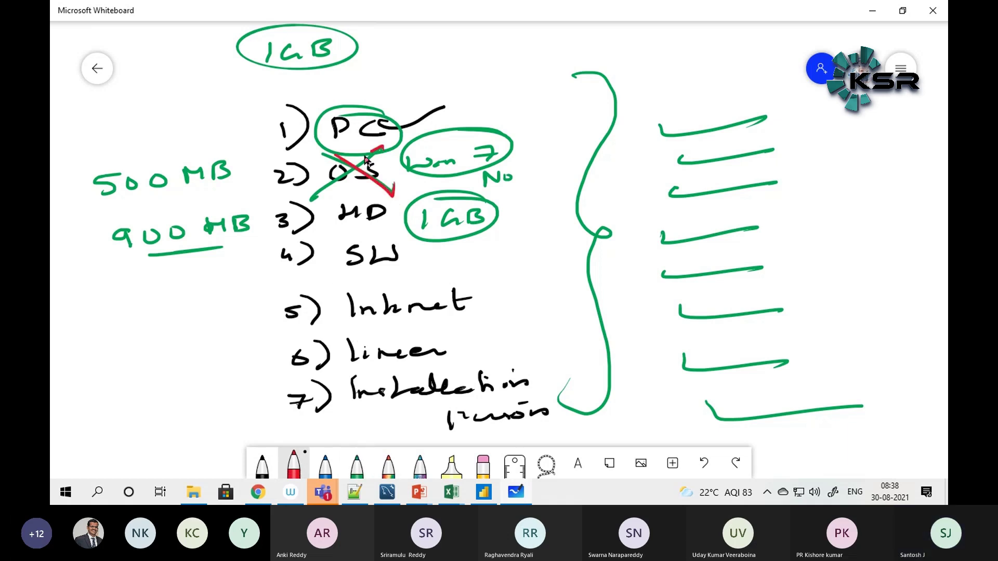
left_click_drag(386, 144, 290, 202)
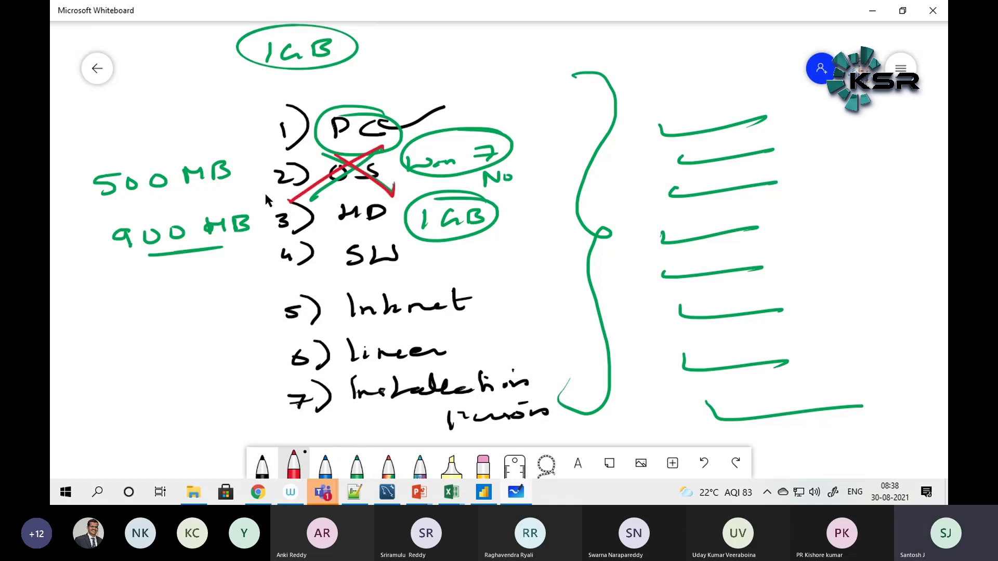
- Annotate the list in red with "1 Lakh", "2 TB", "16 GB" and "99 mbps", and cross out OS once more
left_click_drag(393, 127, 501, 105)
mouse_move(492, 66)
left_mouse_down()
mouse_move(504, 81)
mouse_move(615, 66)
left_mouse_up()
left_click_drag(511, 181, 627, 178)
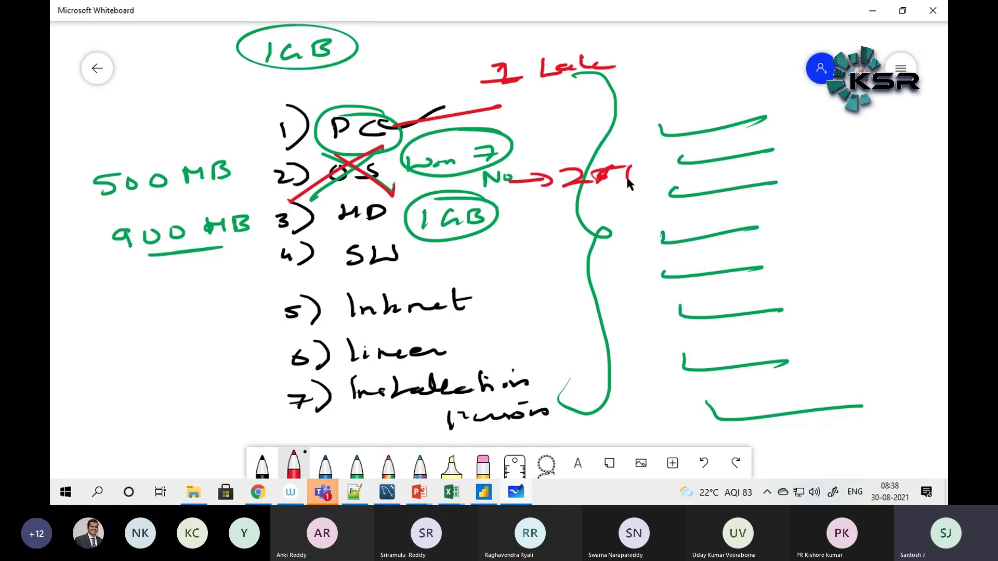
left_click_drag(490, 242, 540, 249)
mouse_move(562, 221)
left_mouse_down()
mouse_move(560, 242)
mouse_move(621, 231)
left_mouse_up()
left_click_drag(520, 292, 520, 308)
left_click_drag(562, 287, 580, 288)
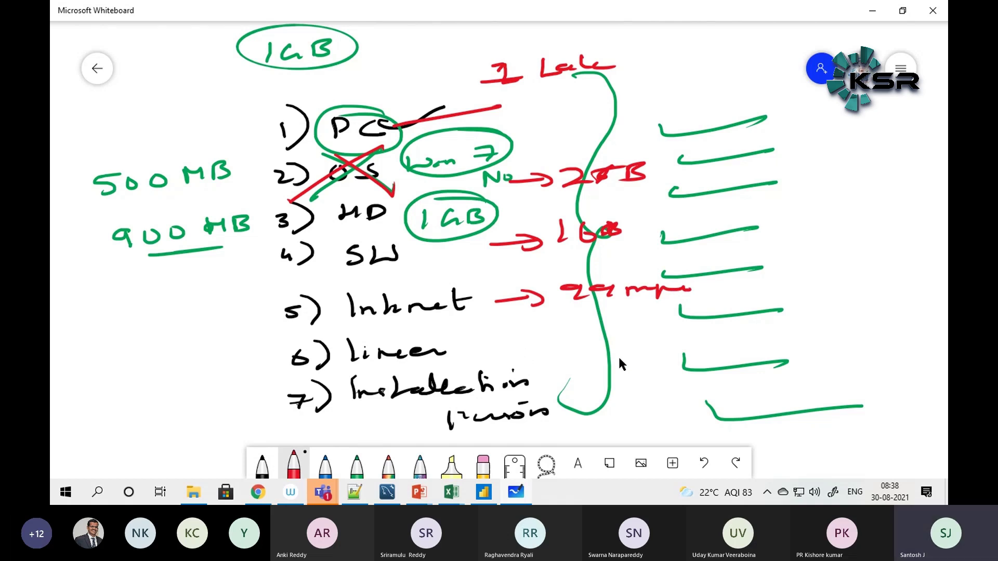
left_click_drag(314, 148, 396, 199)
left_click_drag(375, 151, 285, 187)
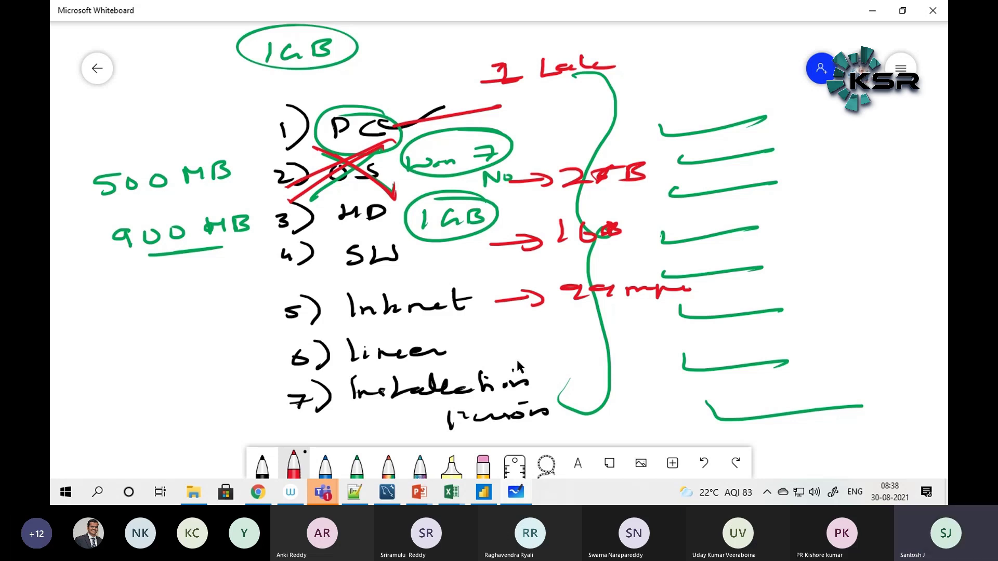
- Draw a small red box labelled "dataset" left of the last list items and tick it
left_click_drag(121, 382, 127, 402)
left_click_drag(127, 354, 224, 329)
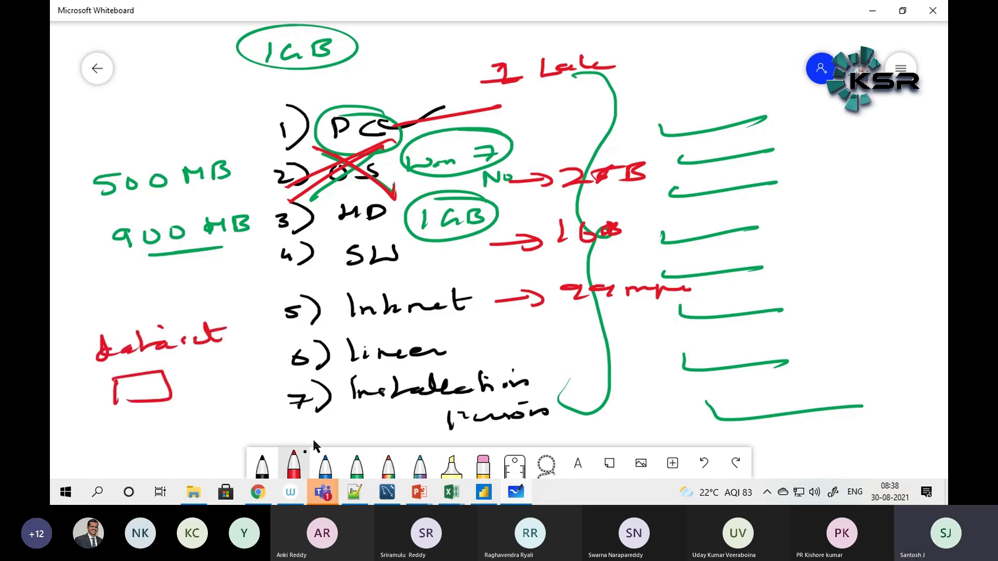
mouse_move(387, 491)
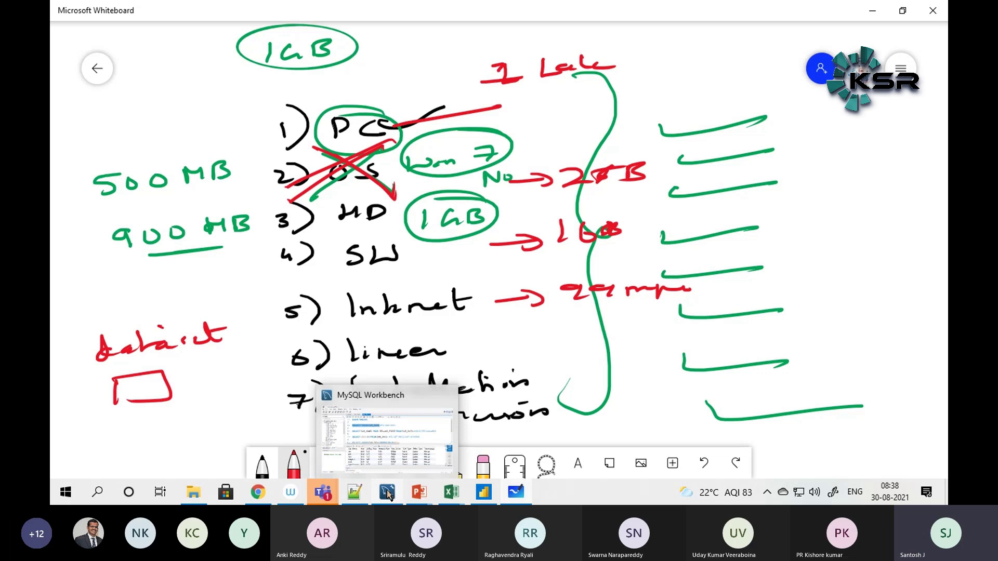
mouse_move(451, 491)
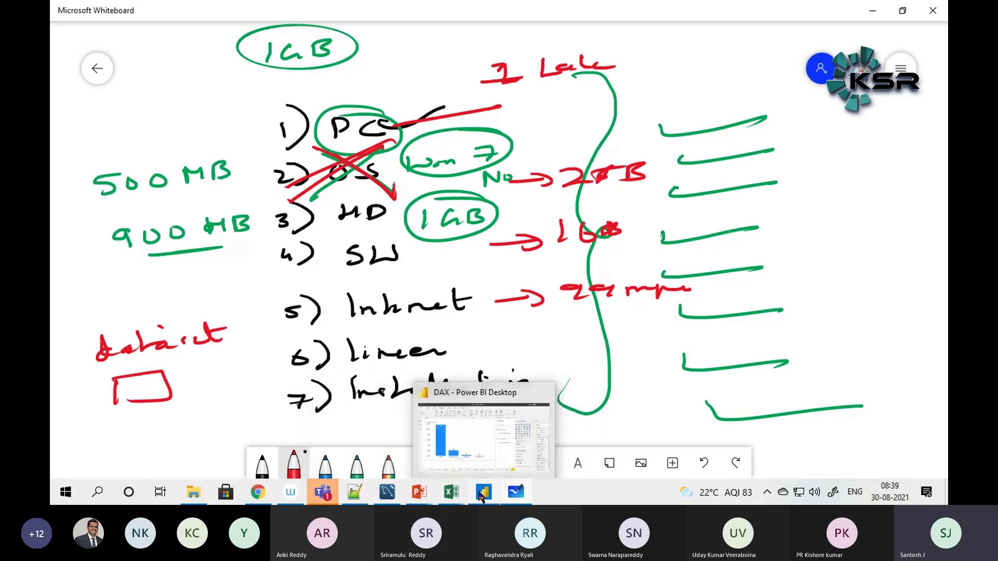
left_click_drag(155, 414, 233, 387)
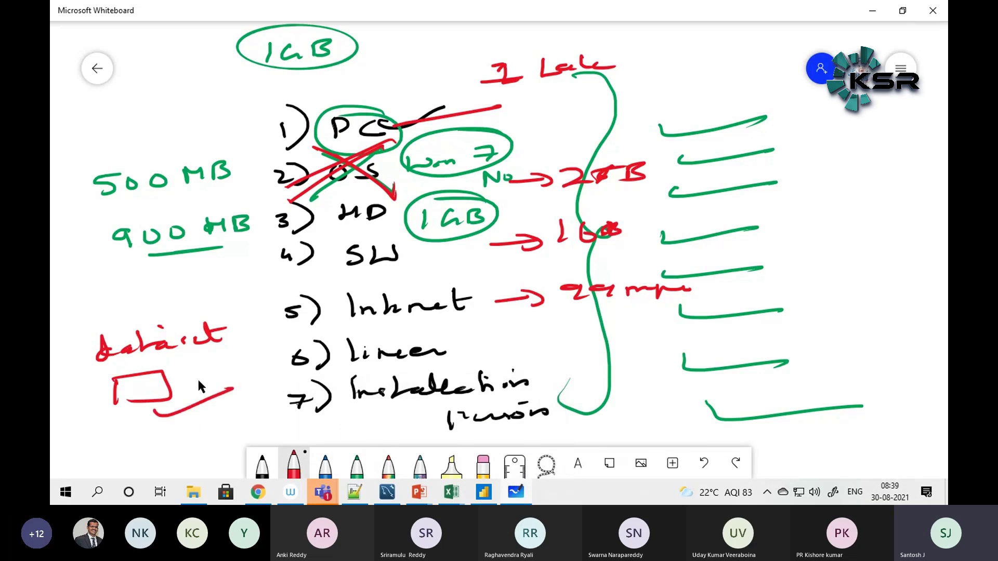
- Switch to Chrome, open app.powerbi.com in a new tab and sign in with the first listed account
left_click(258, 492)
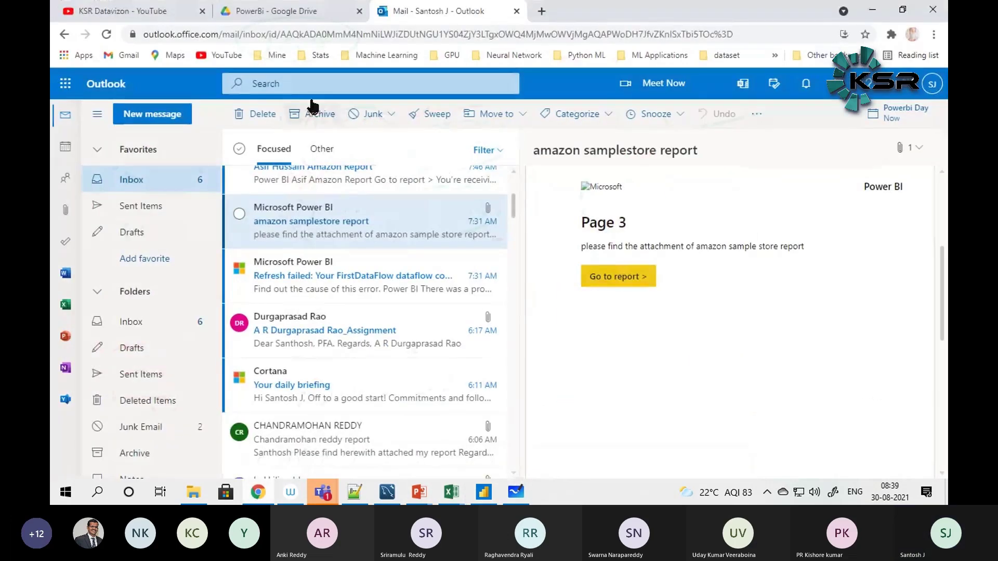
left_click(541, 11)
left_click(518, 34)
type("P")
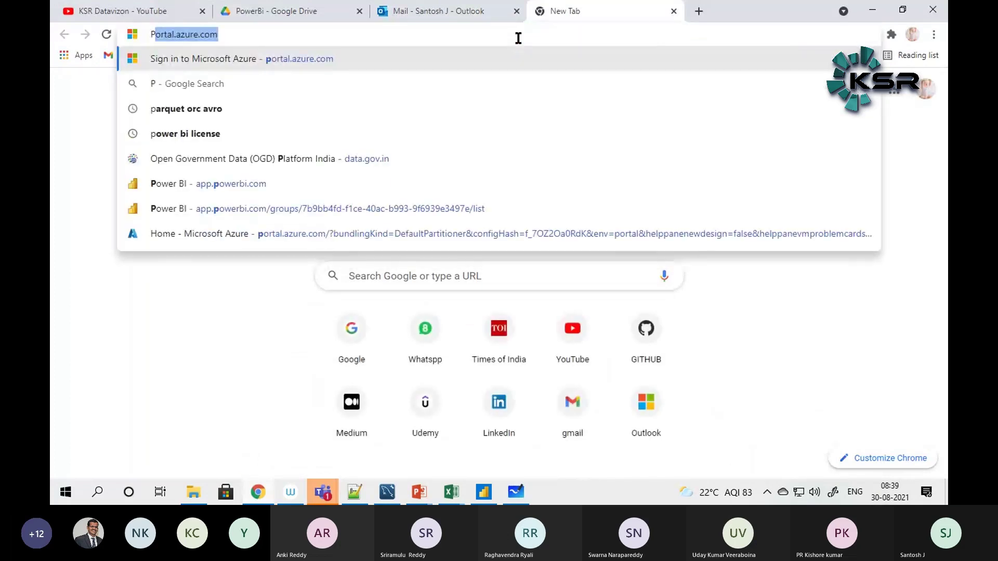
key("BackSpace")
key("BackSpace")
type("App.powerbi")
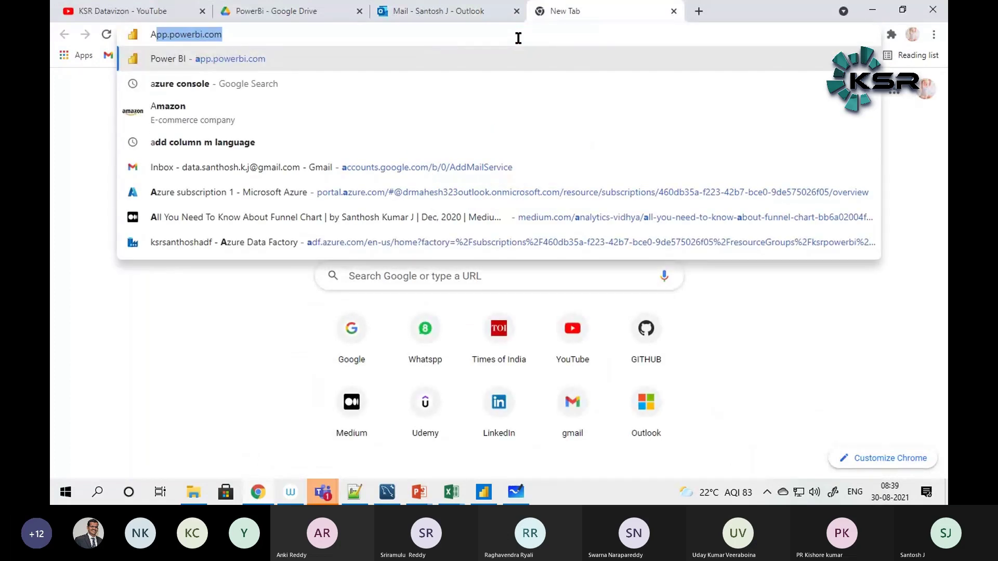
key("Return")
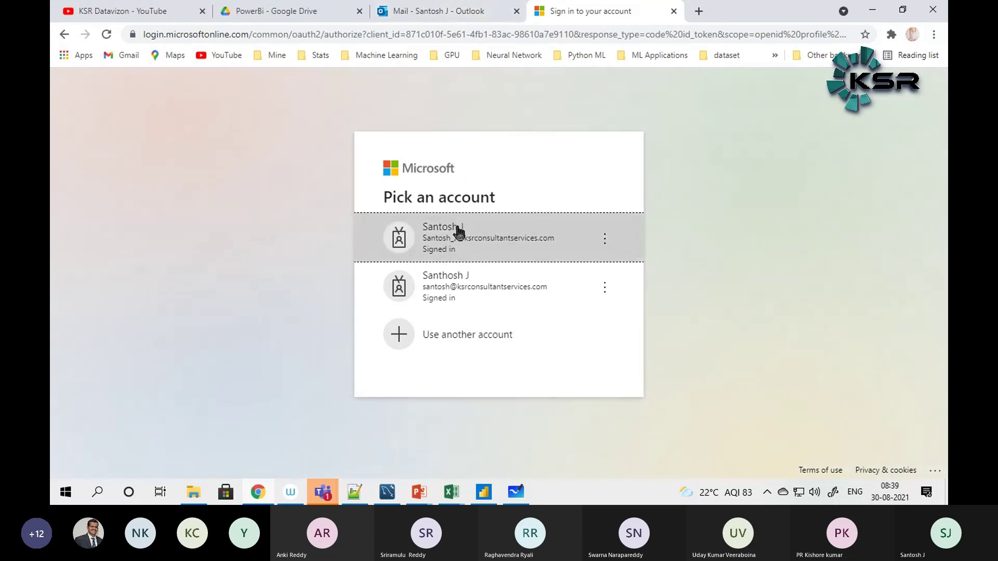
left_click(457, 229)
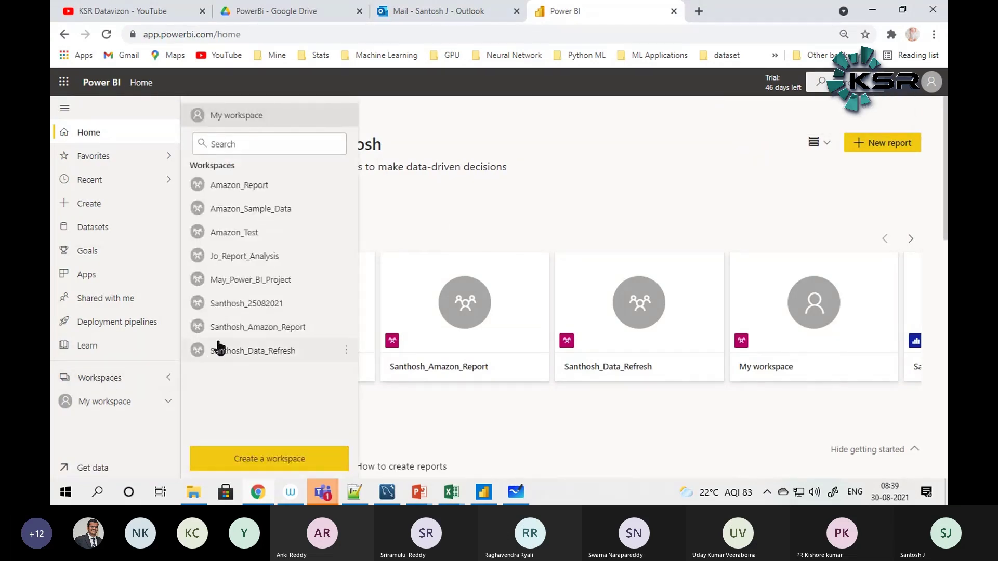
- Open the Ele Store report in the Amazon_Report workspace
left_click(254, 187)
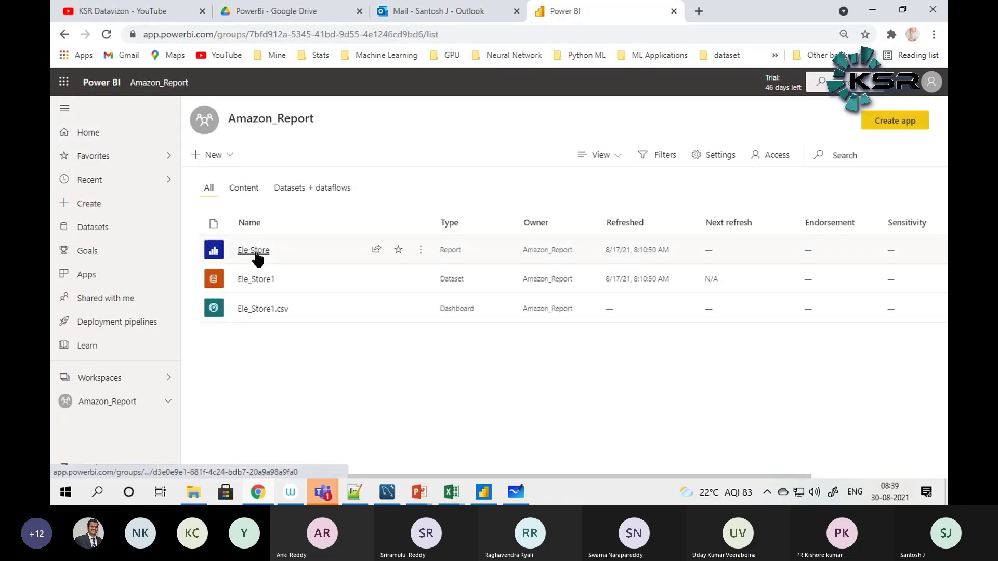
left_click(255, 250)
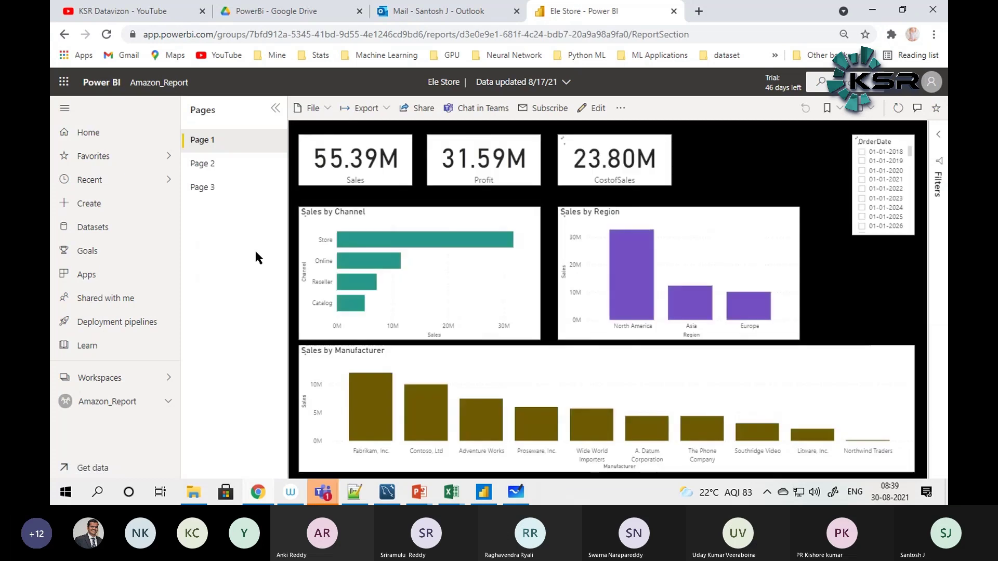
- Leave the Ele Store report and open the workspace whose name ends in 25082021
left_click(98, 403)
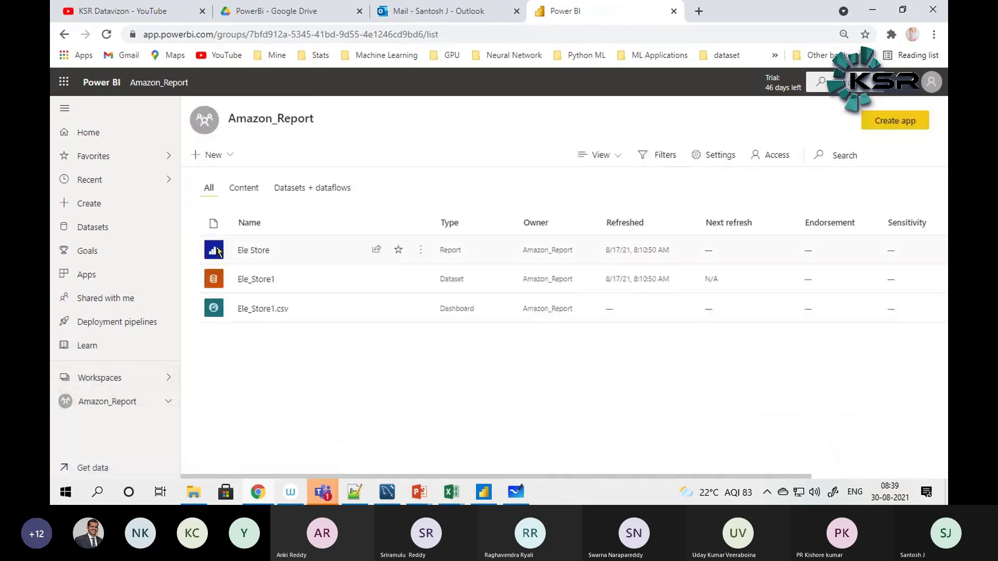
left_click(107, 381)
left_click(114, 401)
left_click(96, 382)
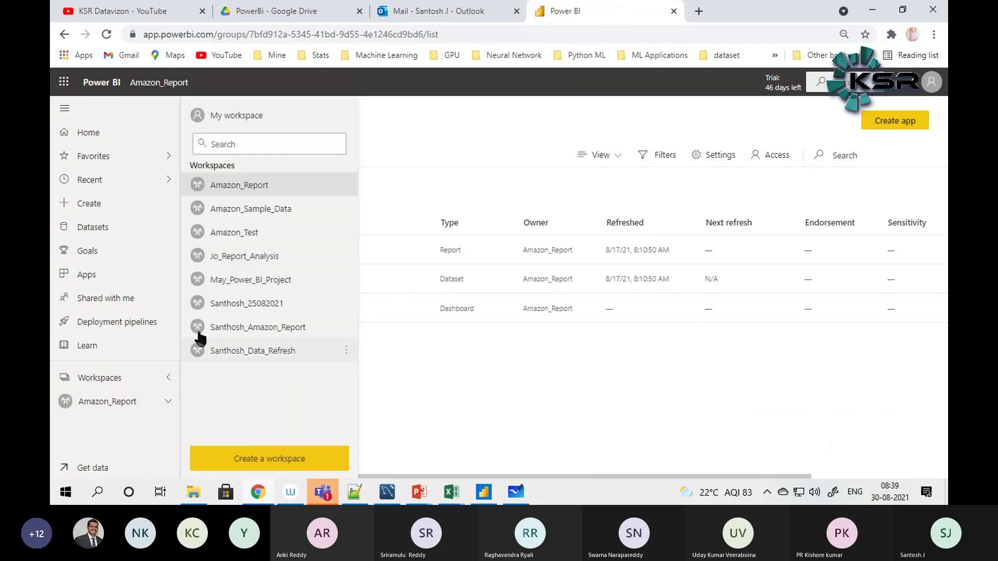
left_click(235, 306)
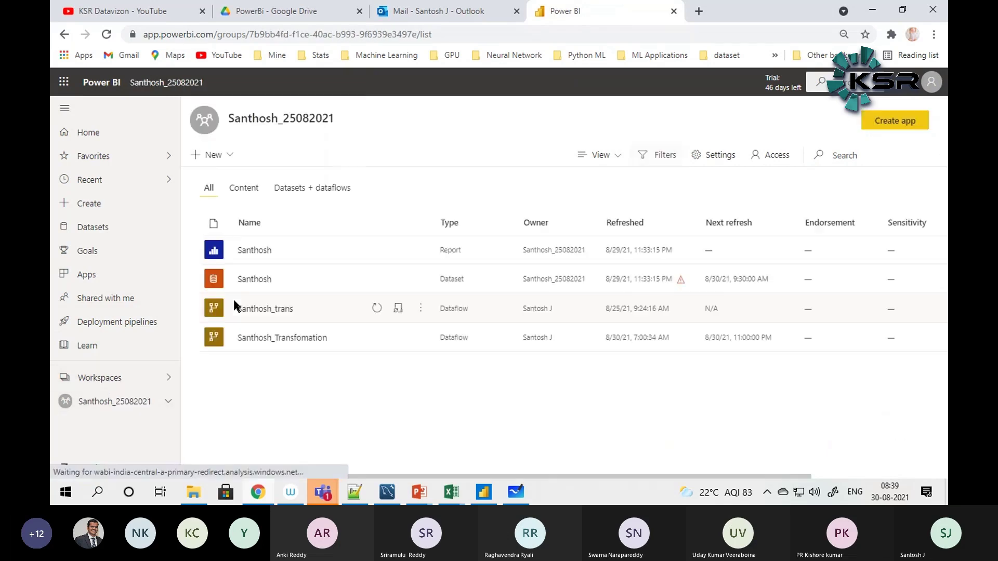
- Open the workspace's report at Page 1 and collapse the list of pages
left_click(260, 252)
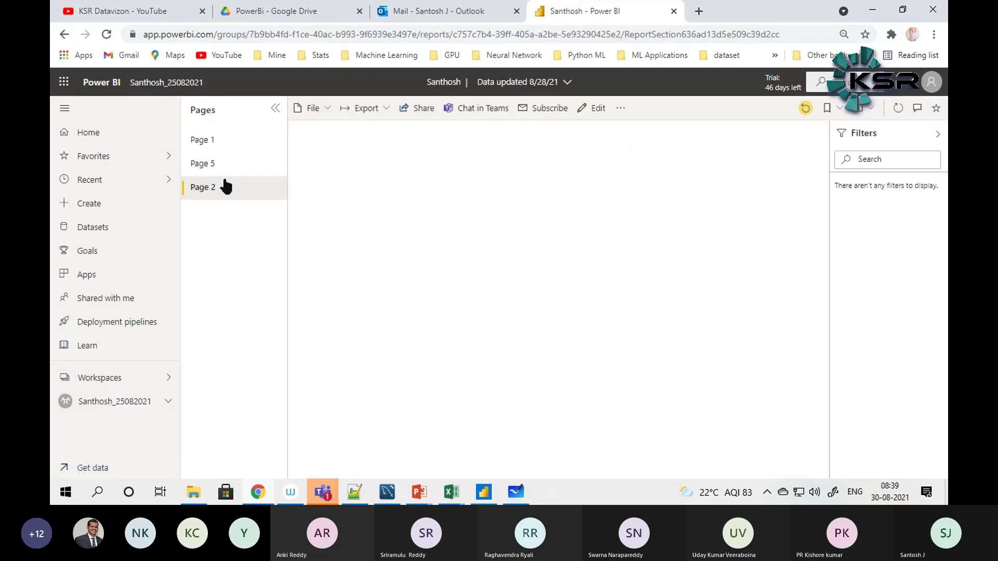
double_click(212, 149)
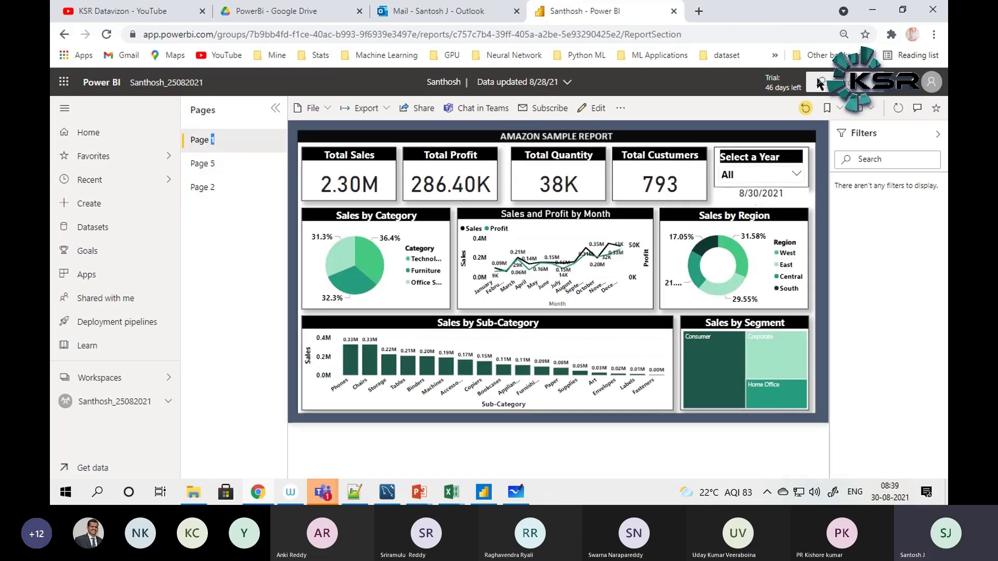
left_click(275, 108)
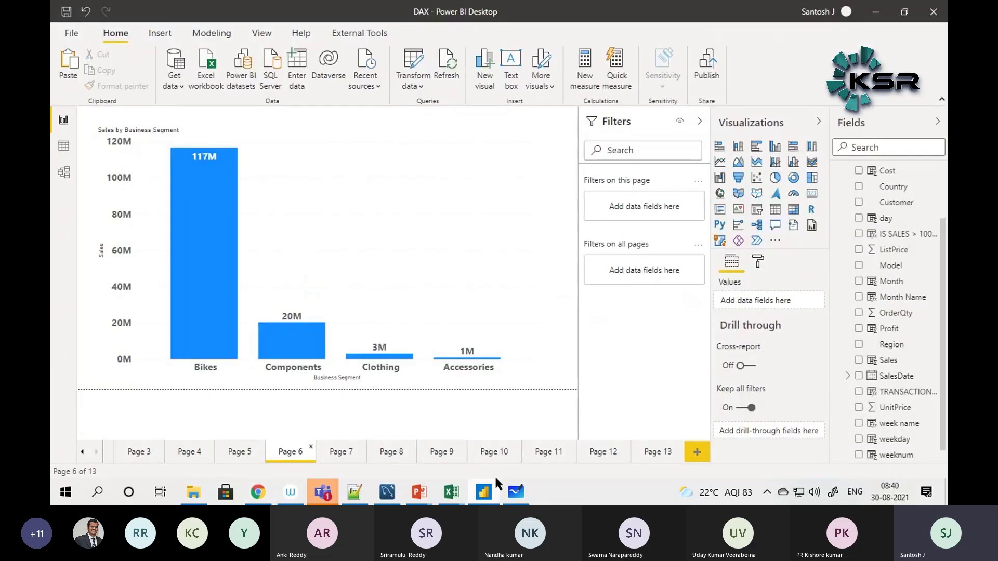
- Show the DAX file in Power BI Desktop, then return to the Amazon sample report in Chrome and highlight its web address
left_click(483, 492)
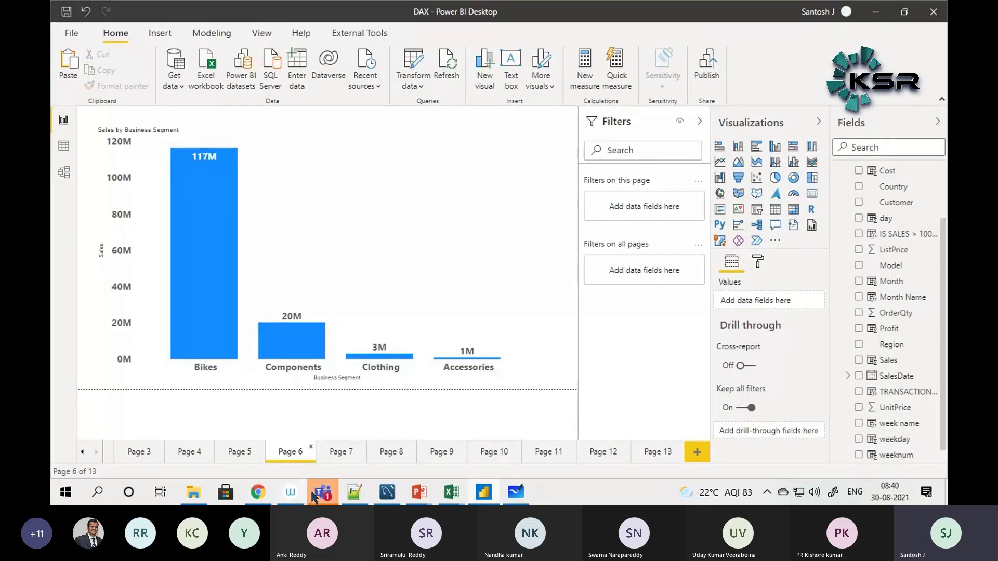
left_click(260, 493)
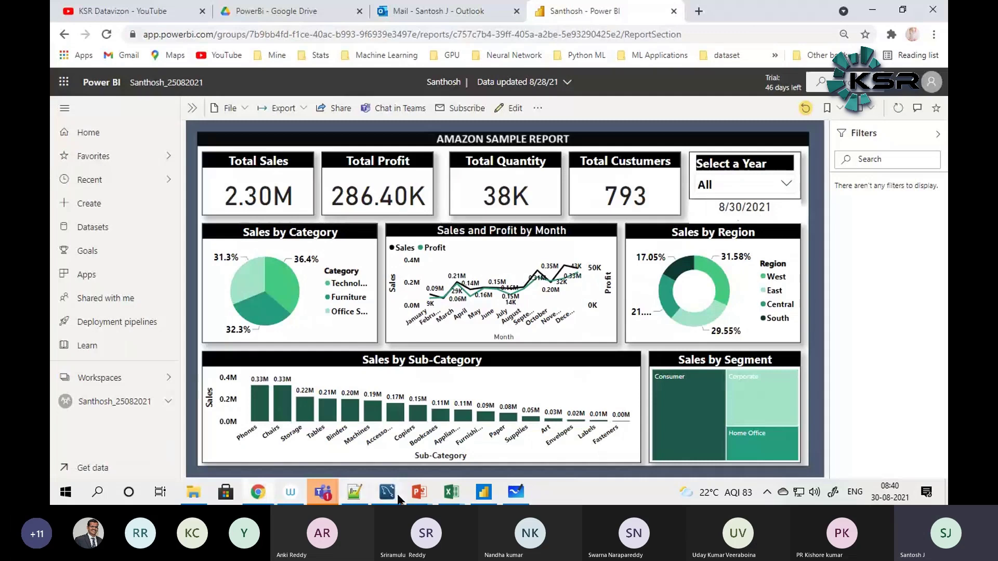
mouse_move(480, 495)
left_click(692, 35)
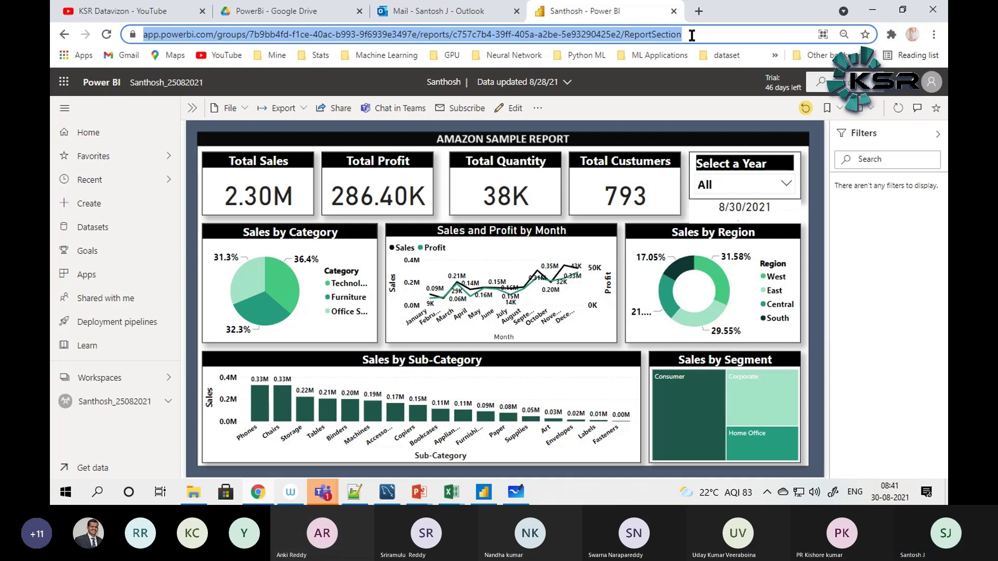
- Search Google for "power bi service" in a new browser tab
left_click(698, 11)
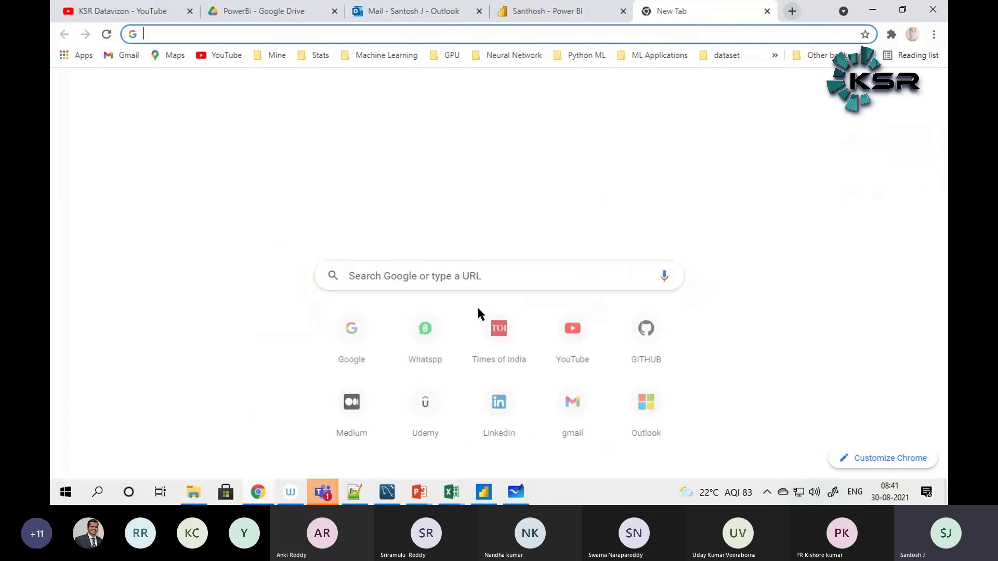
left_click(350, 346)
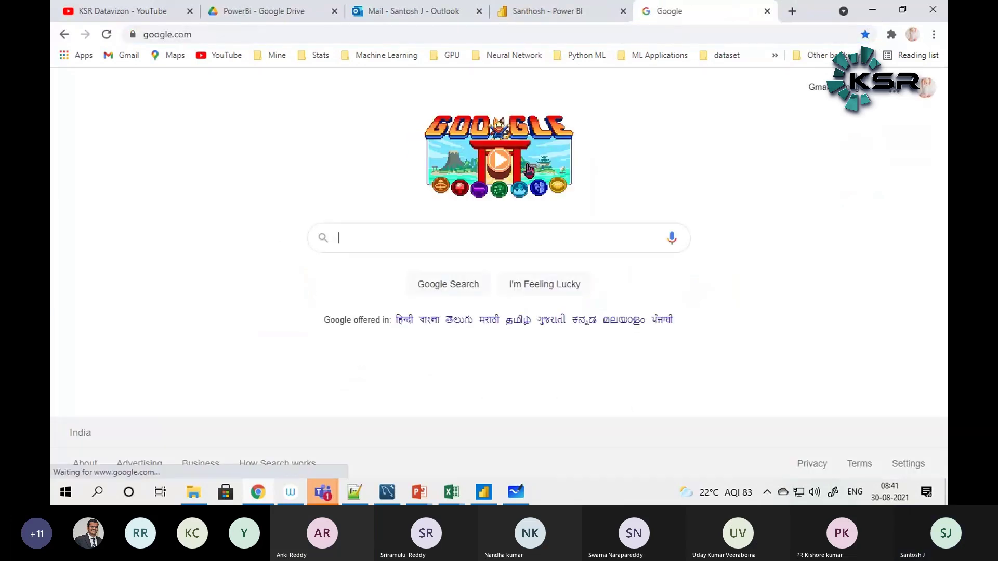
type("POWER")
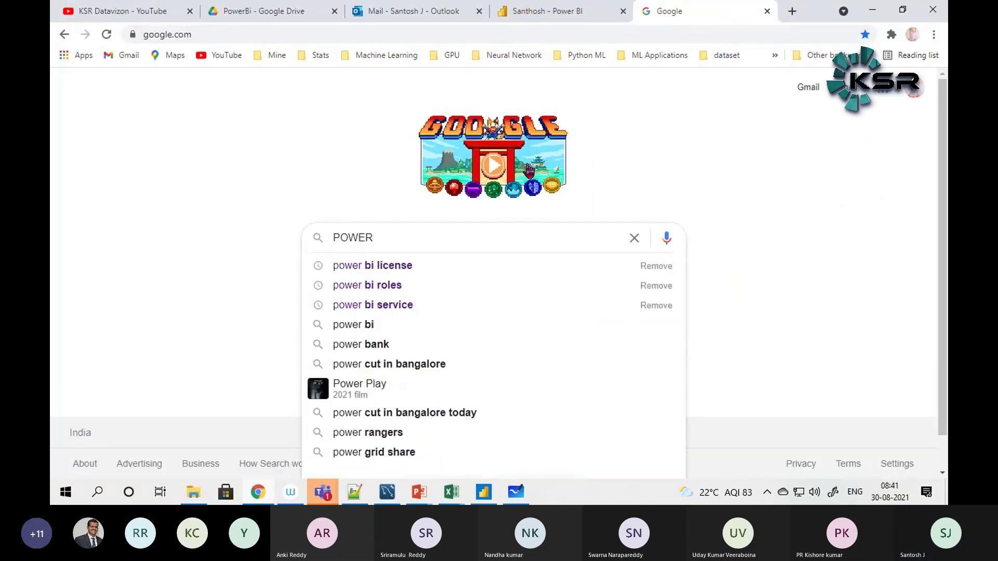
left_click(402, 307)
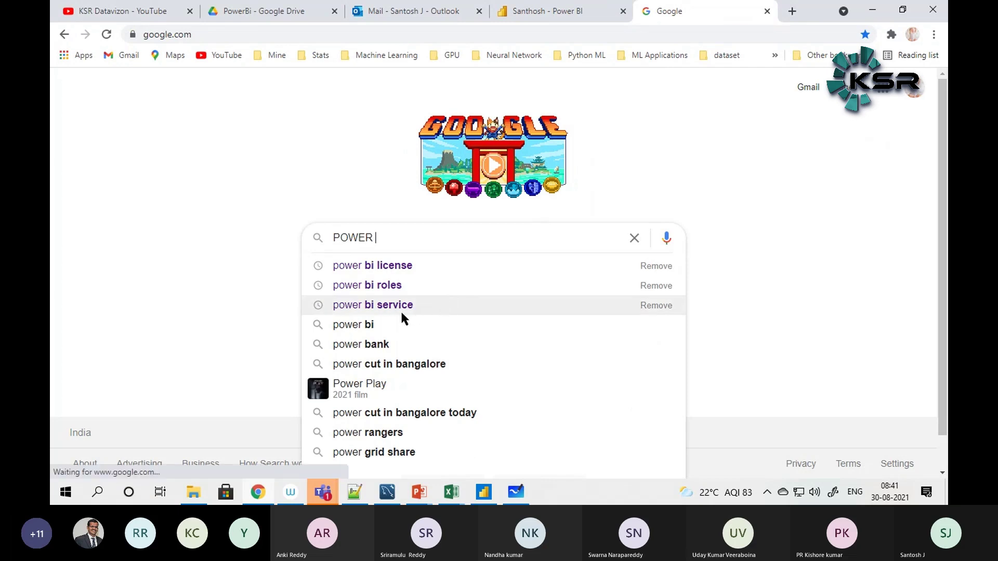
- Look through Microsoft's Power BI sign-in page from the search results, then go back to the results
left_click(254, 214)
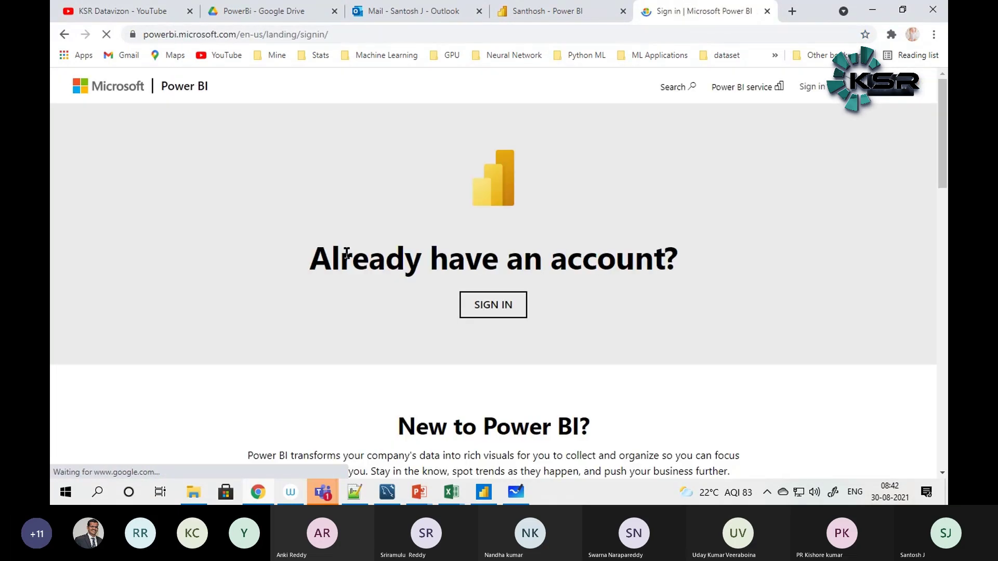
scroll(405, 323, "down", 5)
scroll(402, 318, "down", 15)
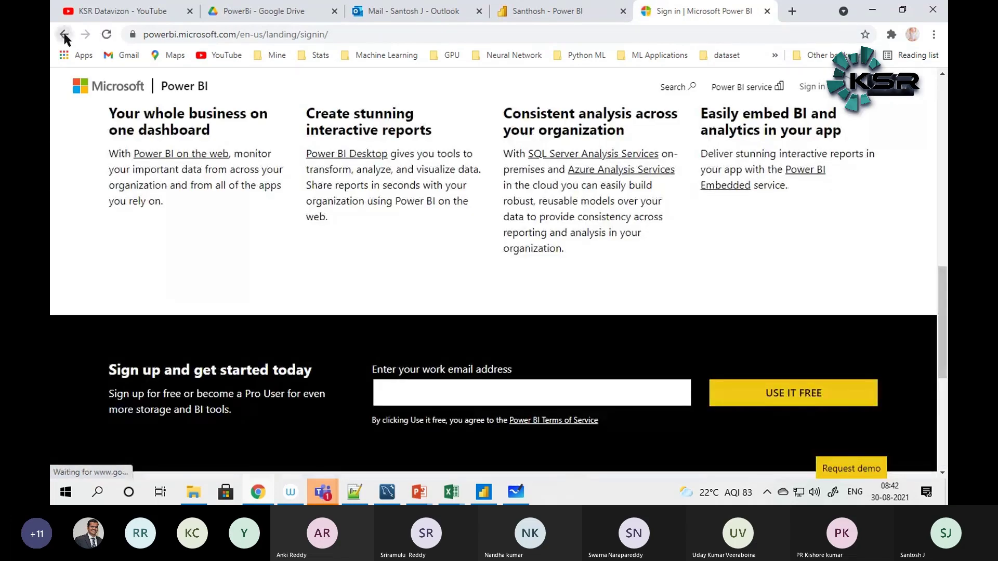
left_click(64, 34)
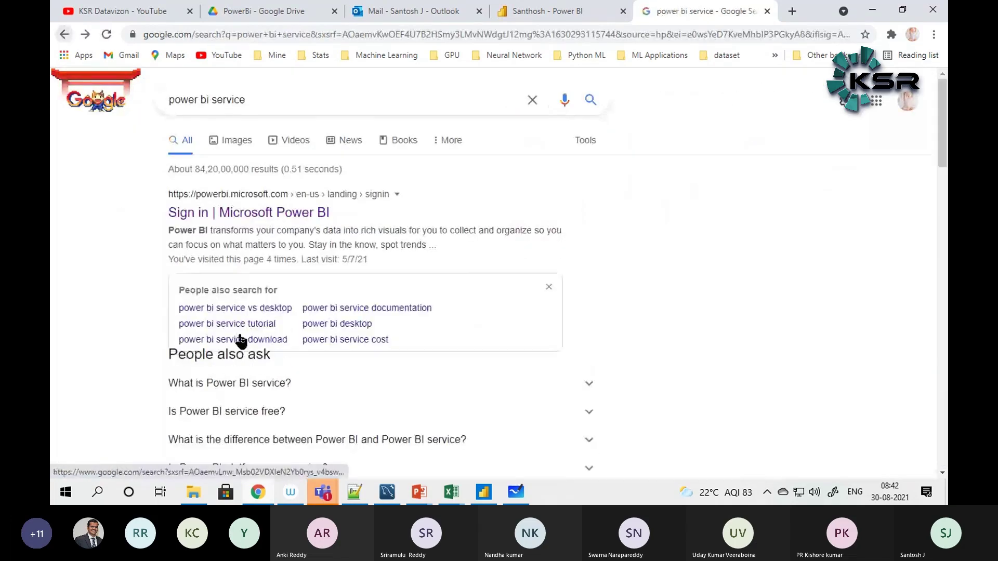
- Open the "What is the Power BI service?" article and highlight its sentence about Software as a Service and its web address
scroll(241, 341, "down", 4)
scroll(264, 383, "down", 4)
left_click(249, 275)
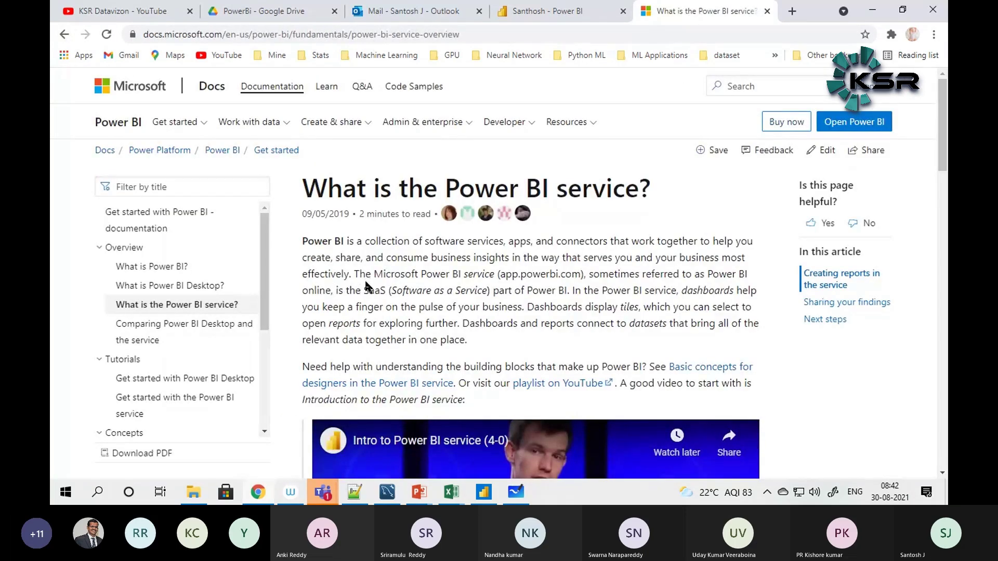
left_click_drag(351, 266, 572, 292)
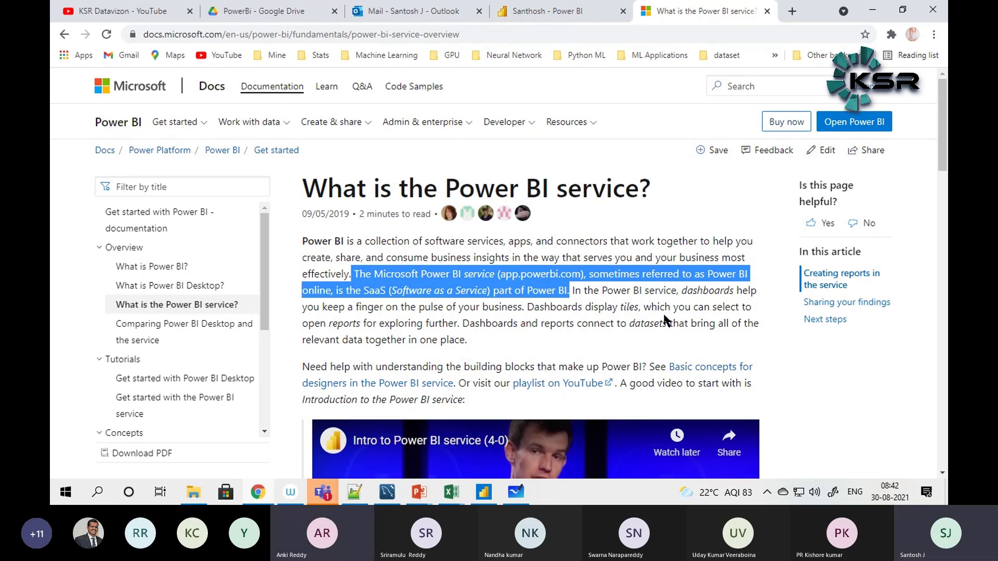
left_click(307, 32)
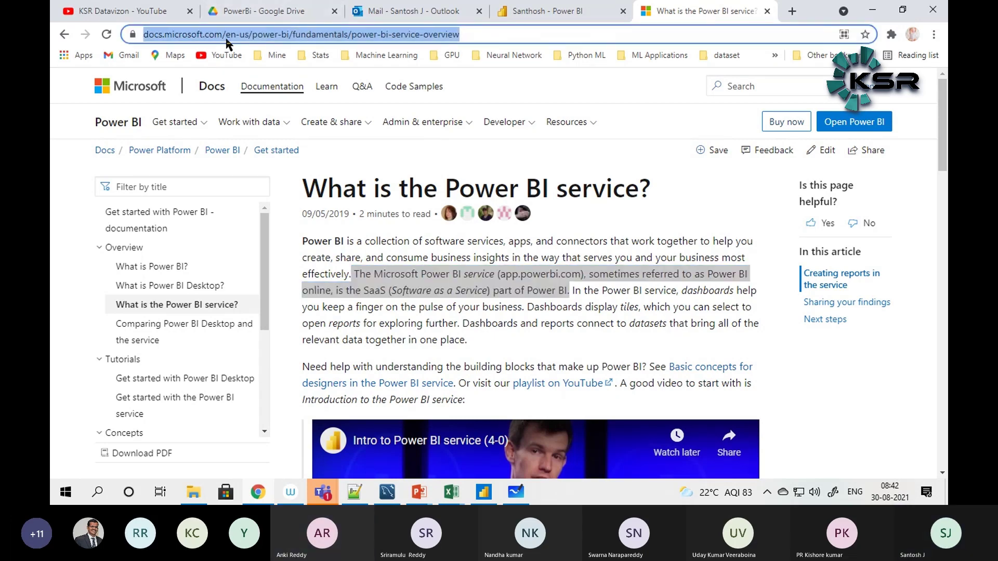
- Return to the Power BI service, highlight the report's web address, and view the Get Data page and the Home page
left_click(508, 13)
triple_click(450, 34)
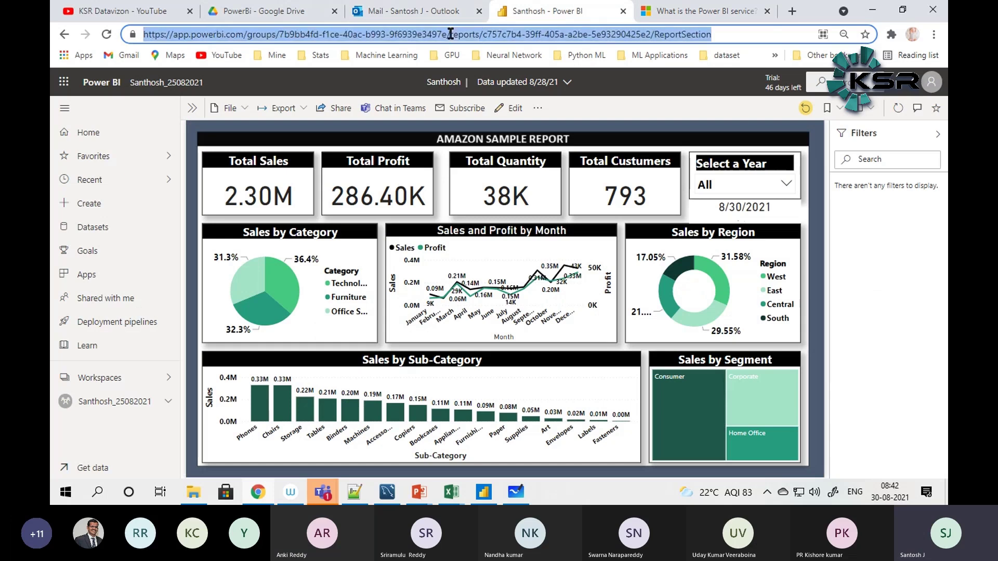
left_click(92, 468)
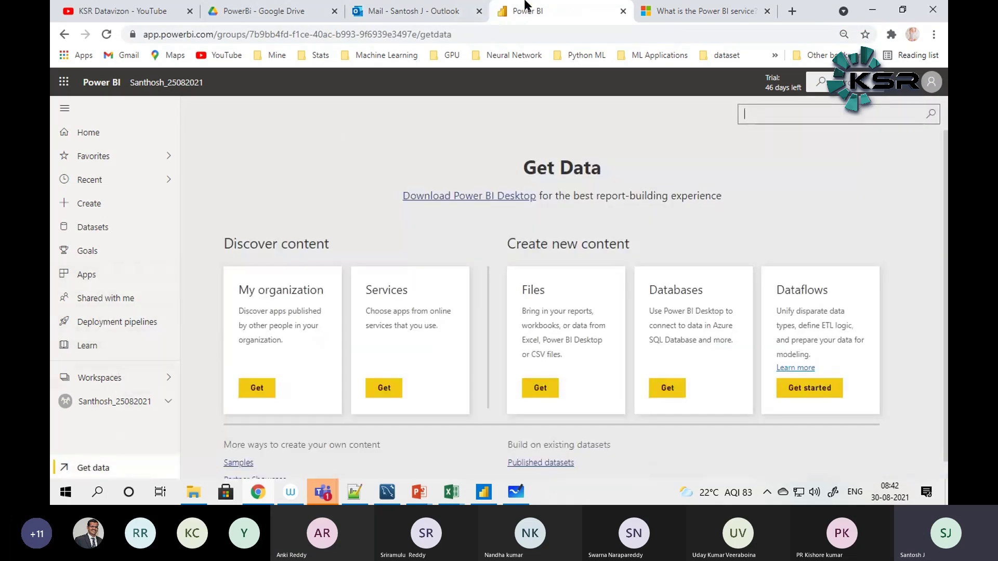
left_click(112, 85)
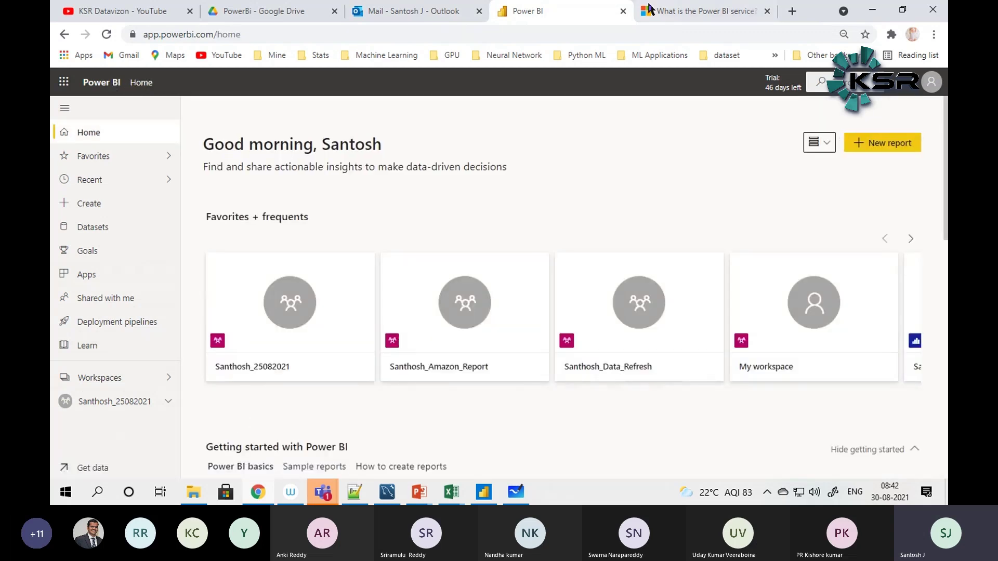
- Revisit the Power BI service article and switch to the running PowerPoint slide show with the Cloud Service slide
left_click(704, 11)
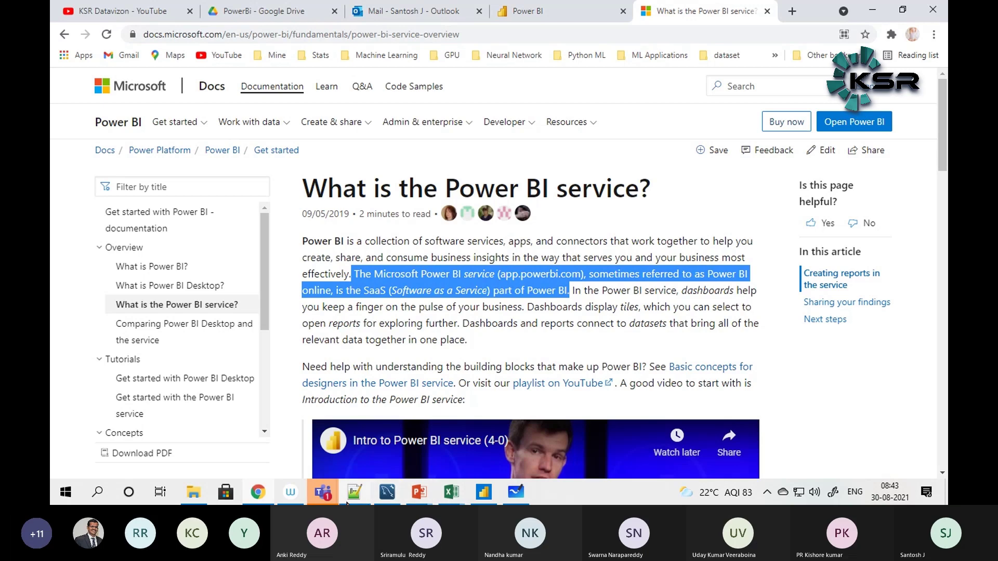
left_click(419, 491)
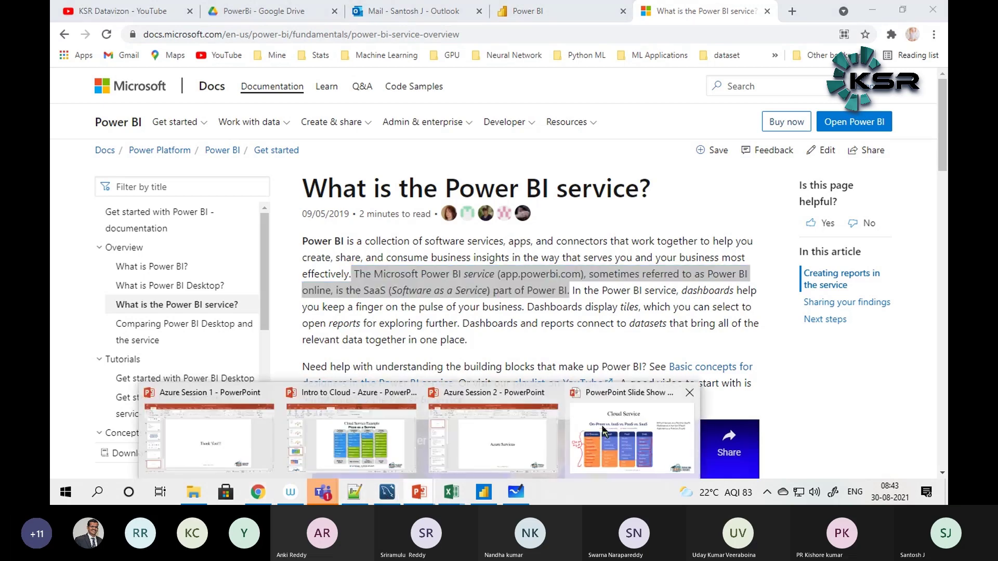
left_click(603, 429)
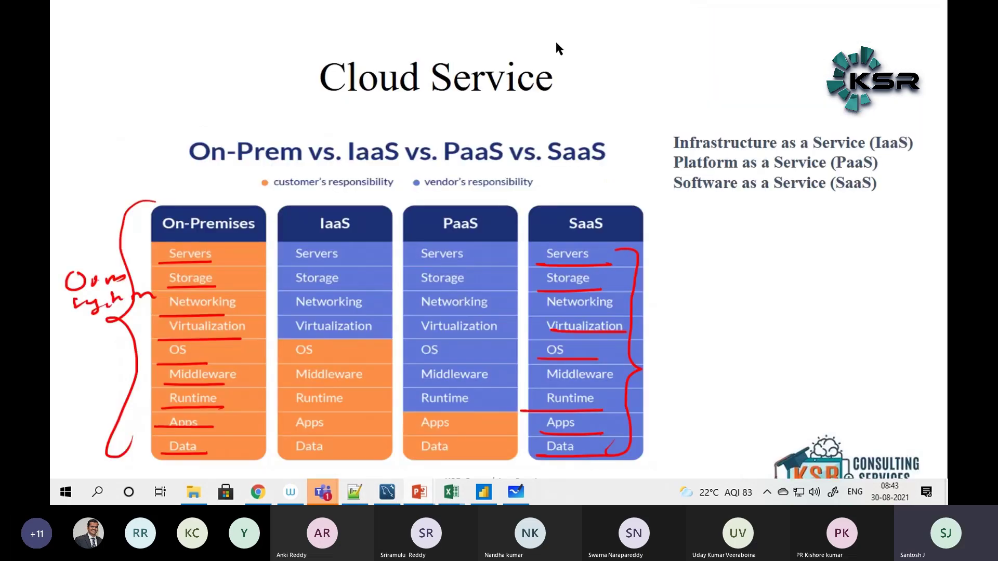
- Underline the Infrastructure, Platform and Software as a Service lines in red on the Cloud Service slide
left_click_drag(687, 154, 780, 151)
left_click_drag(674, 171, 772, 170)
left_click_drag(686, 192, 772, 191)
- Draw a red arrow from the SaaS column to handwritten Power BI service and "gmail" examples, and double-underline "gmail"
left_click_drag(635, 249, 813, 246)
mouse_move(725, 280)
left_mouse_down()
mouse_move(748, 284)
mouse_move(732, 292)
left_mouse_up()
mouse_move(754, 286)
left_mouse_down()
mouse_move(809, 280)
mouse_move(811, 269)
left_mouse_up()
left_click_drag(721, 309, 802, 305)
left_click_drag(738, 310, 785, 308)
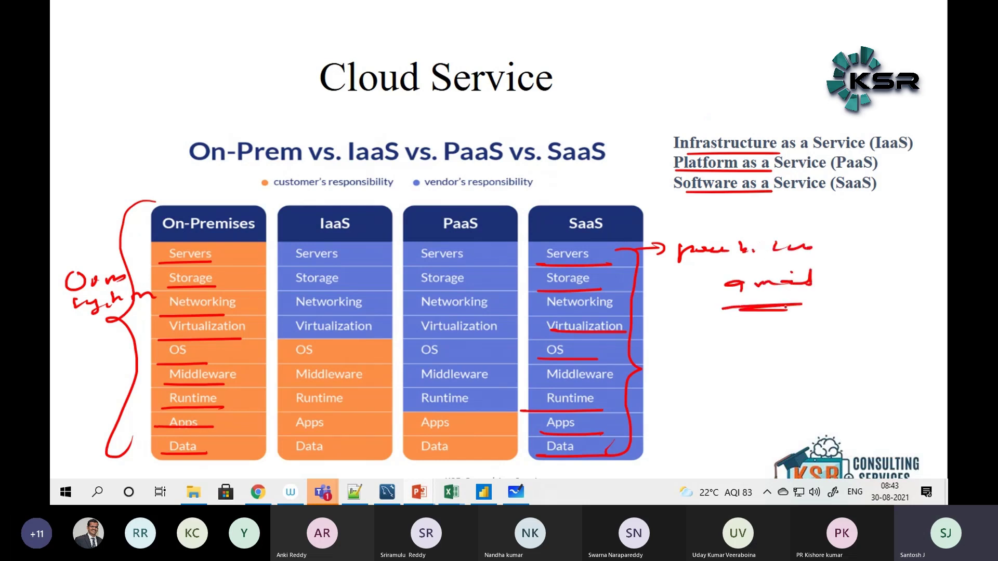